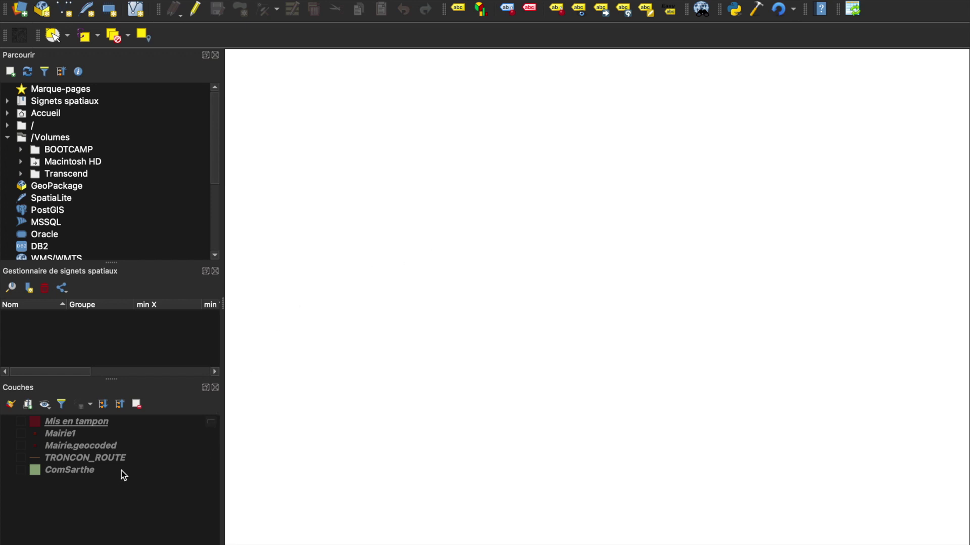
- Show the ComSarthe, TRONCON_ROUTE, Mairie1 and Mis en tampon layers on the map
mouse_move(123, 471)
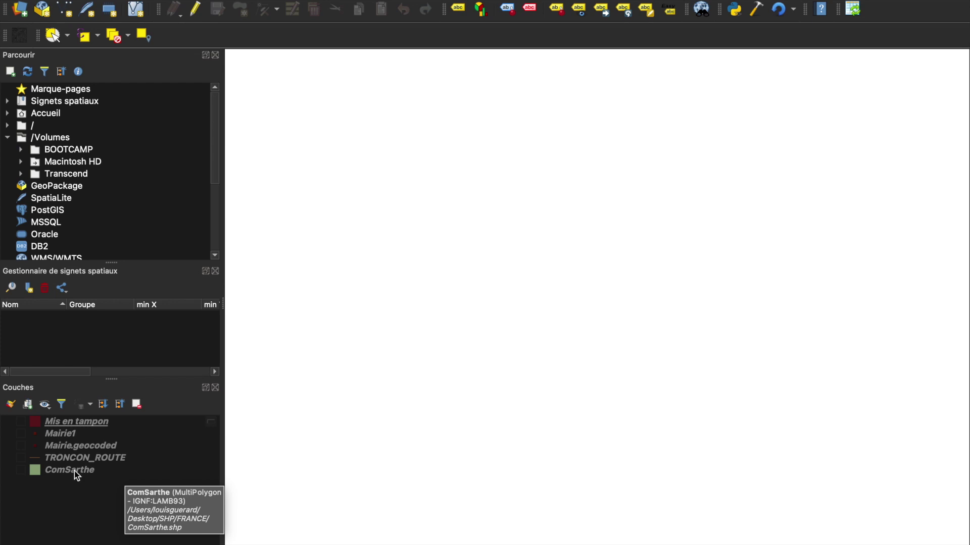
left_click(21, 470)
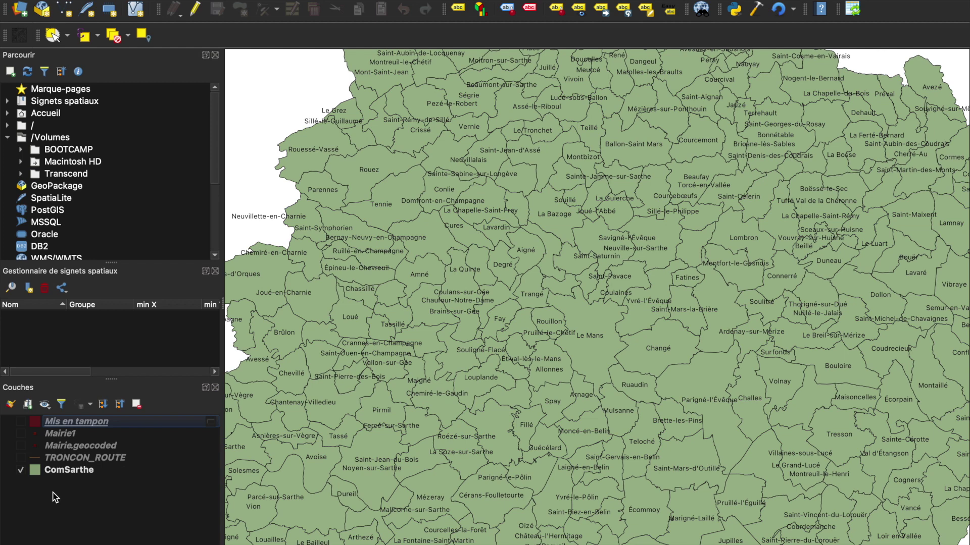
left_click(22, 458)
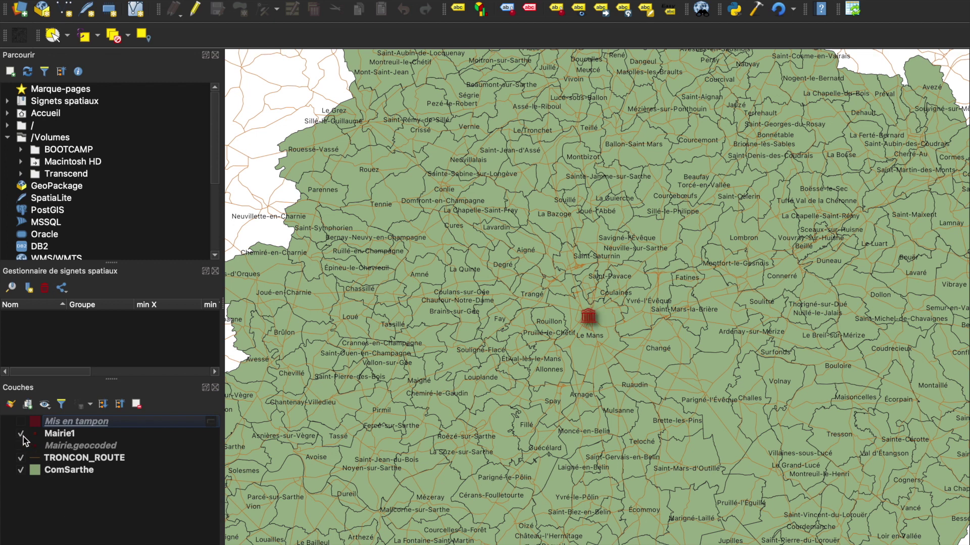
left_click(20, 421)
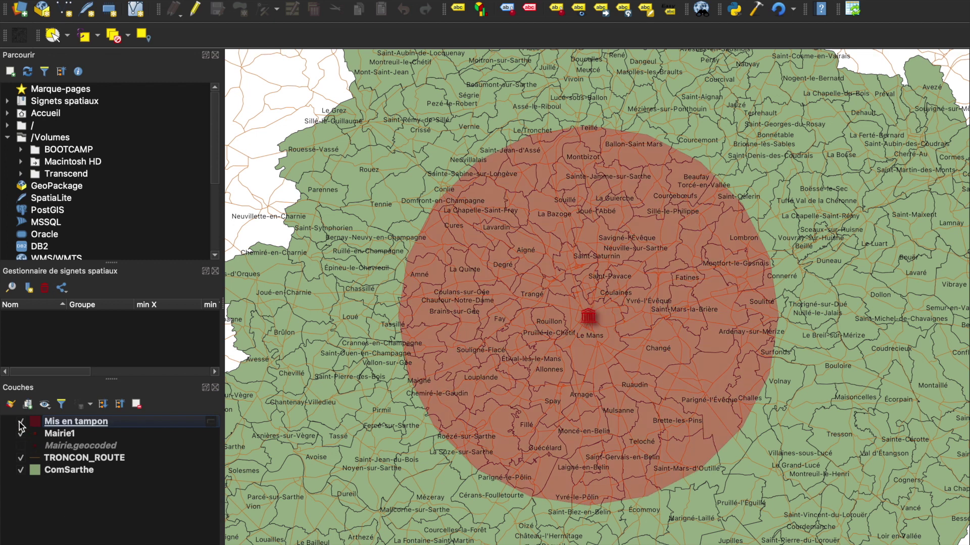
- Hide the Mis en tampon, Mairie1 and TRONCON_ROUTE layers, keeping only ComSarthe displayed
left_click(20, 421)
left_click(21, 433)
left_click(21, 458)
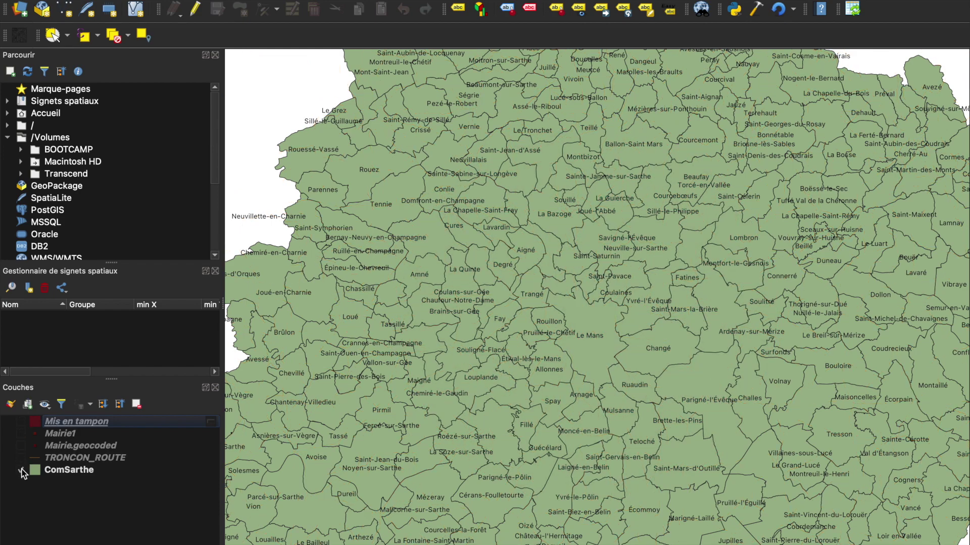
left_click(20, 470)
left_click(20, 470)
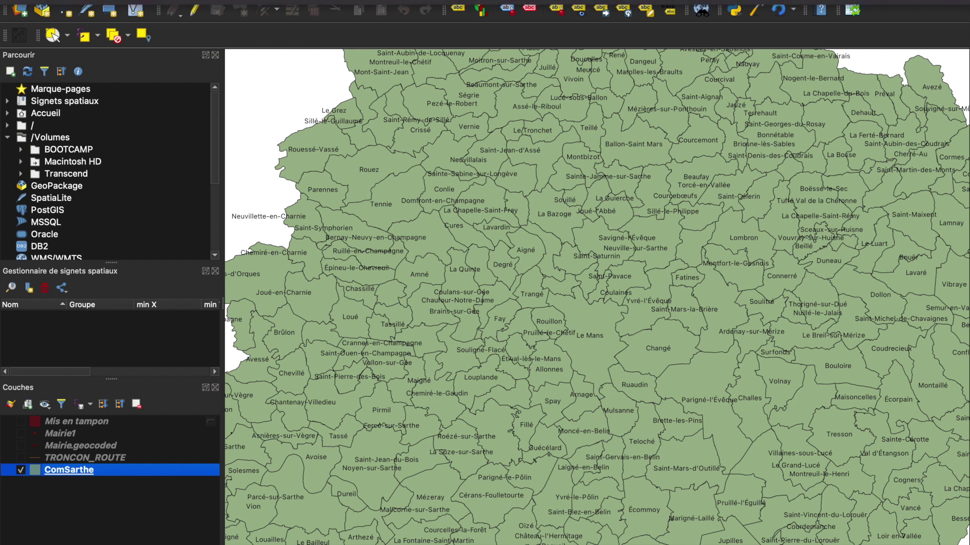
left_click(191, 1)
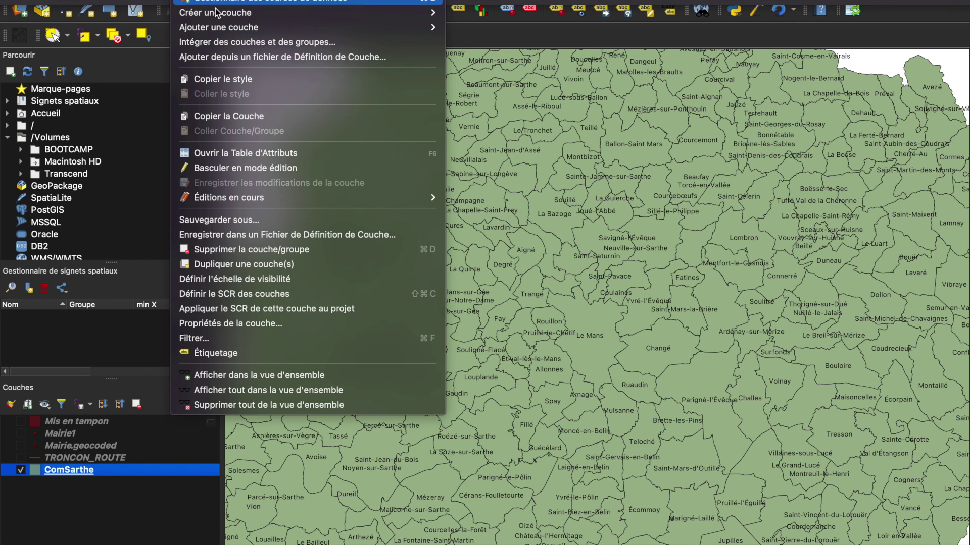
mouse_move(225, 29)
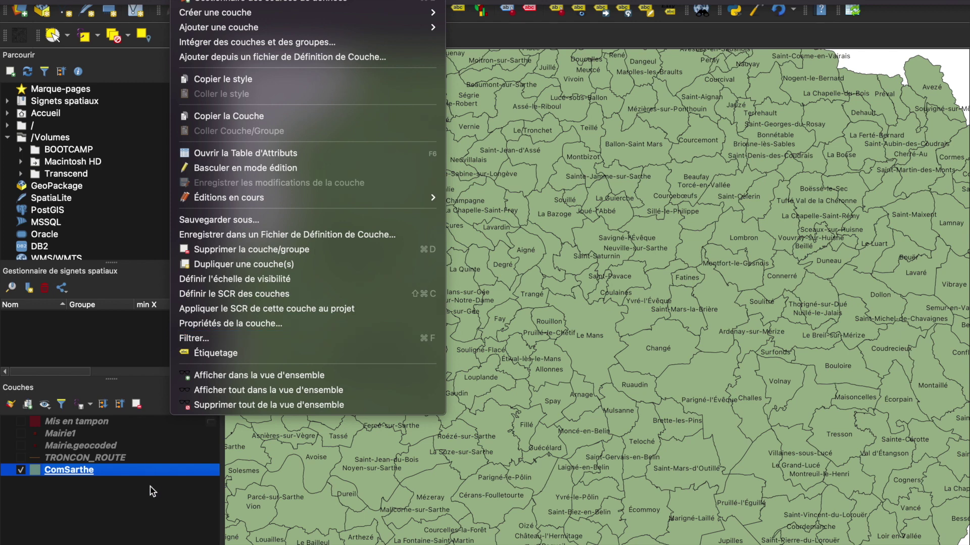
left_click(152, 491)
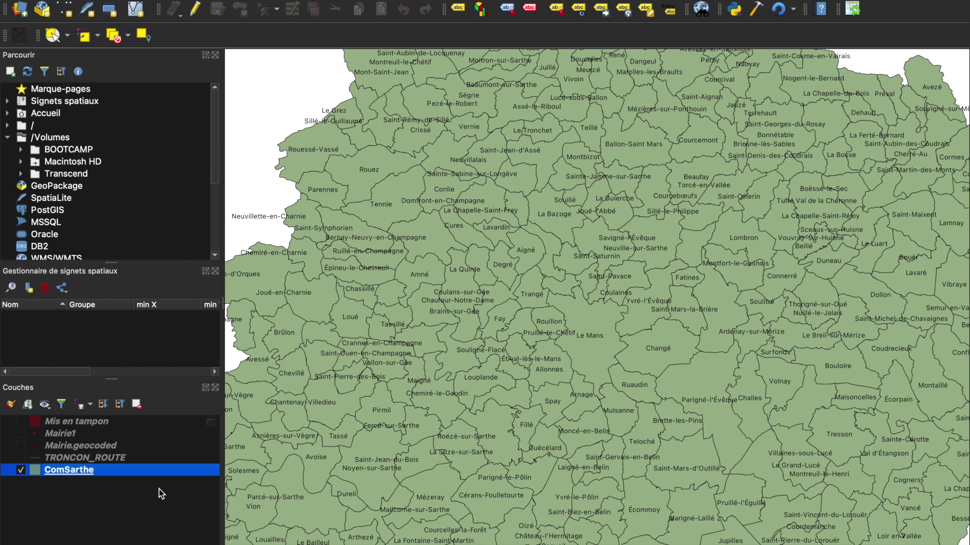
- Switch to Numbers and examine the town hall address table and the available export formats
key("ctrl+Left")
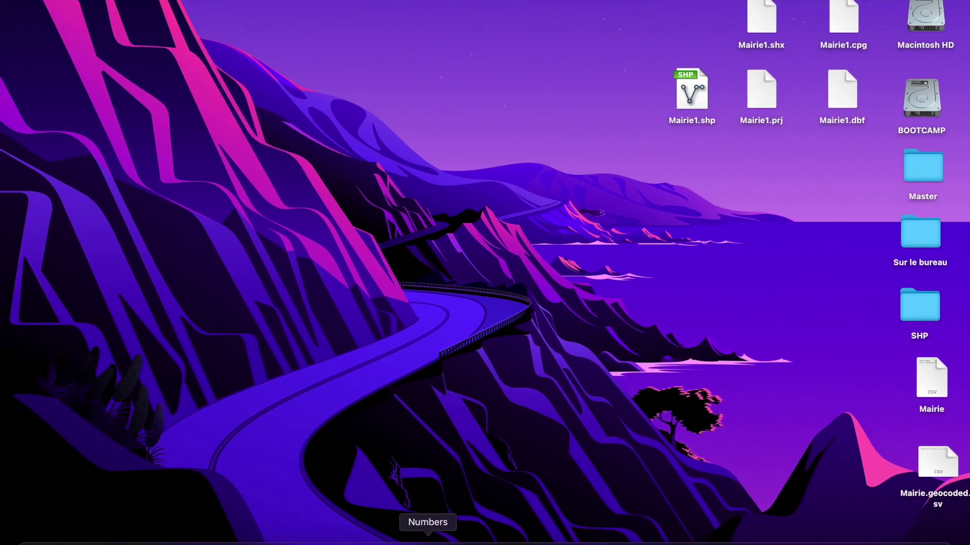
left_click(459, 533)
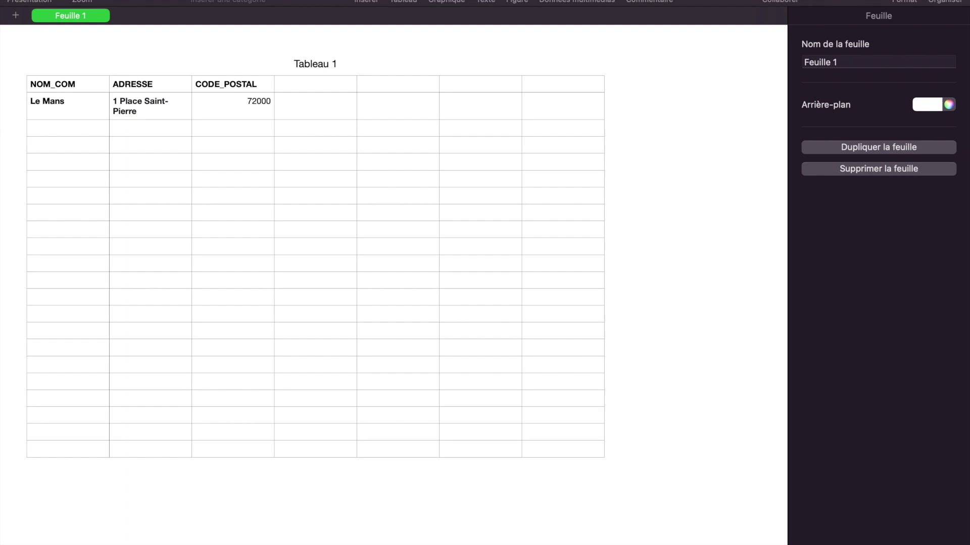
left_click(101, 1)
mouse_move(167, 145)
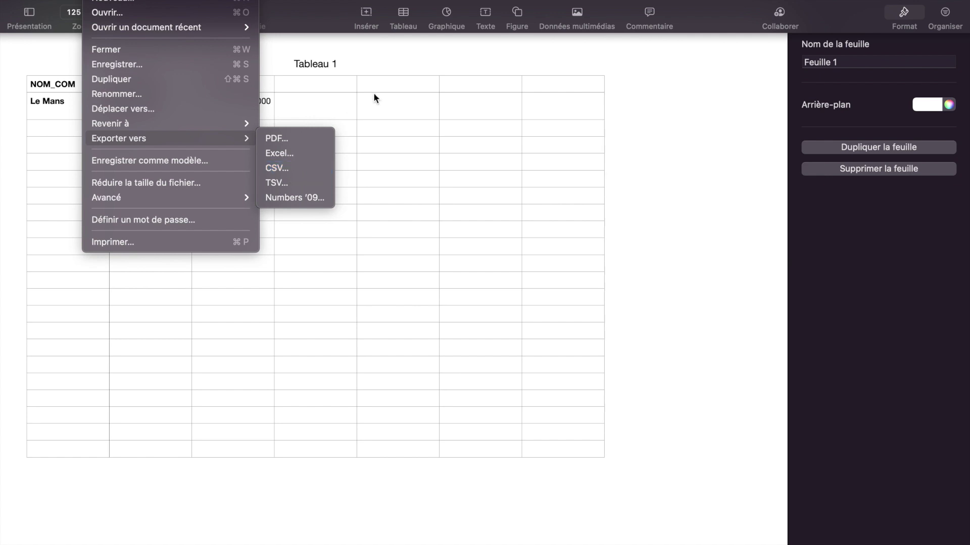
left_click(433, 46)
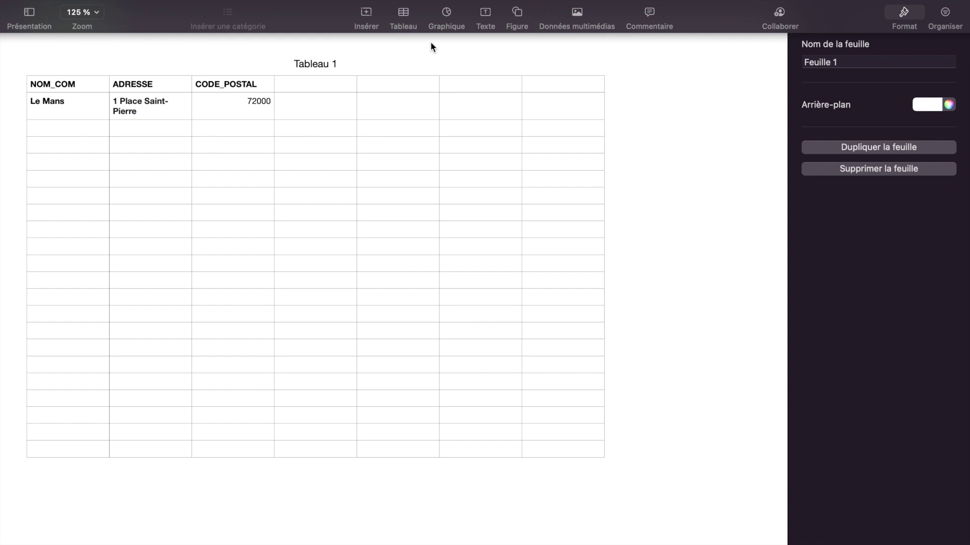
- Open the Mairie CSV file from the desktop to check its columns, and close it
key("ctrl+Left")
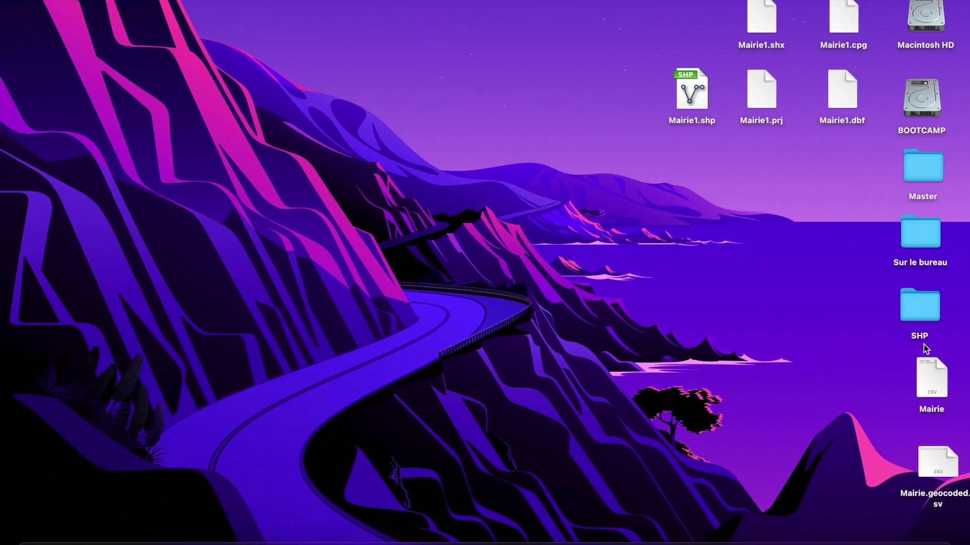
left_click(938, 375)
double_click(938, 374)
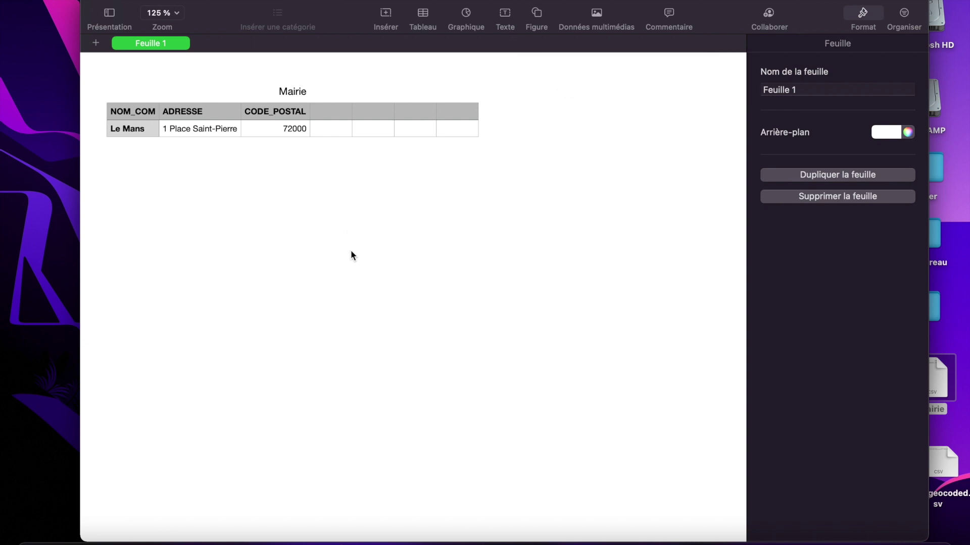
left_click(93, 10)
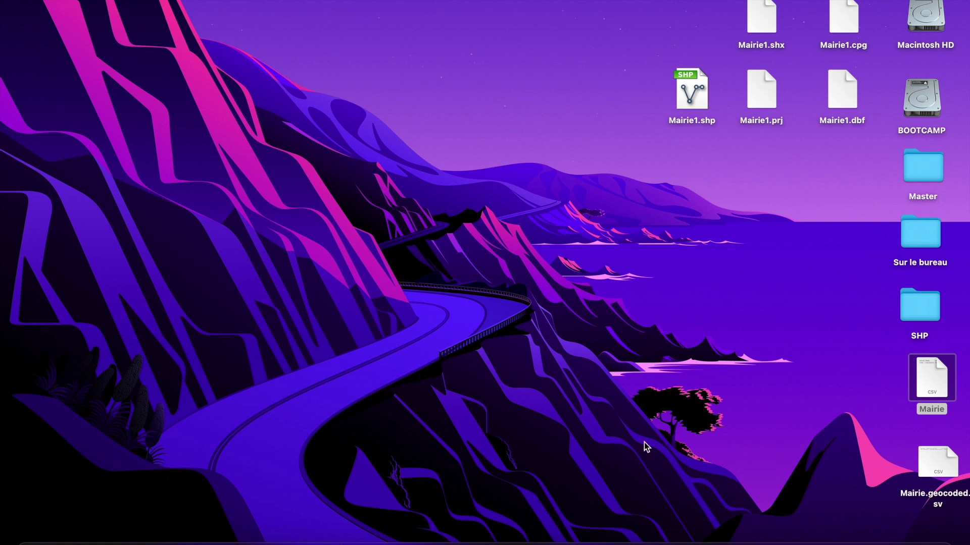
- Switch to the adresse.data.gouv.fr CSV geocoder in the browser and upload the Mairie CSV file from the Bureau folder
left_click(103, 534)
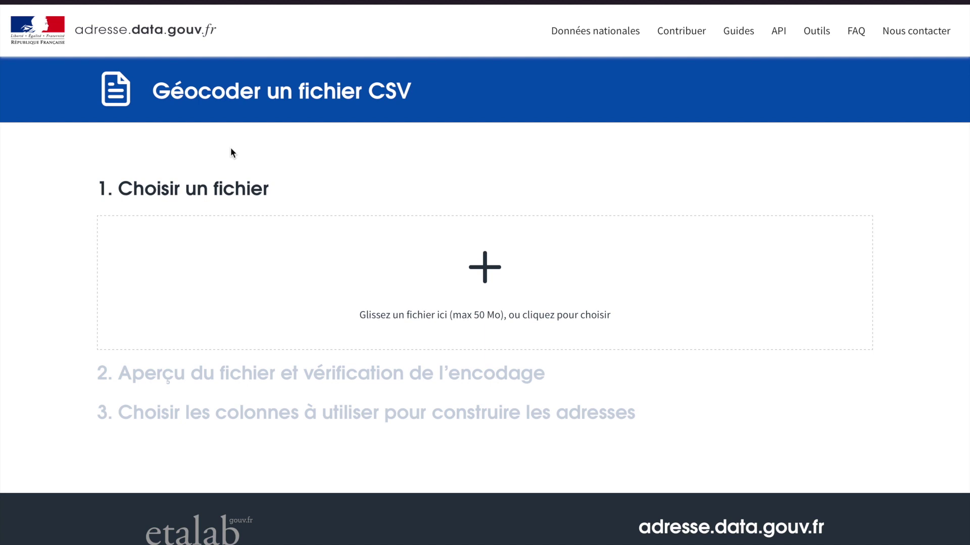
left_click(478, 259)
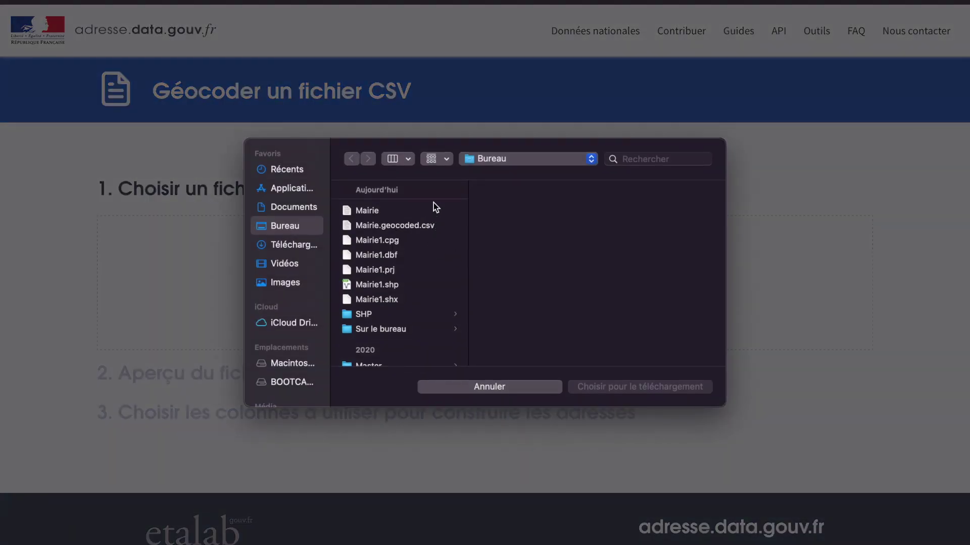
left_click(434, 205)
left_click(618, 387)
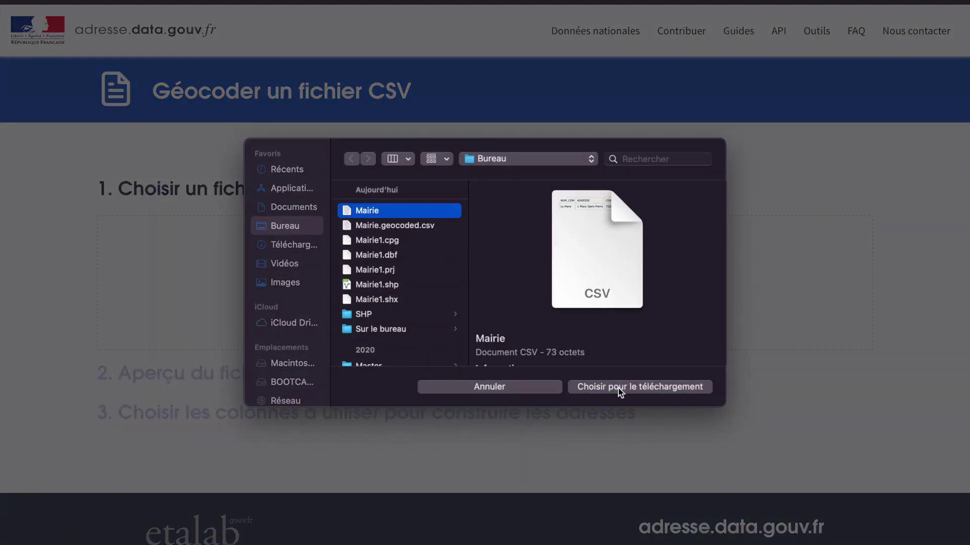
- Choose the NOM_COM, ADRESSE and CODE_POSTAL columns for building the addresses to geocode
scroll(290, 298, "up", 1)
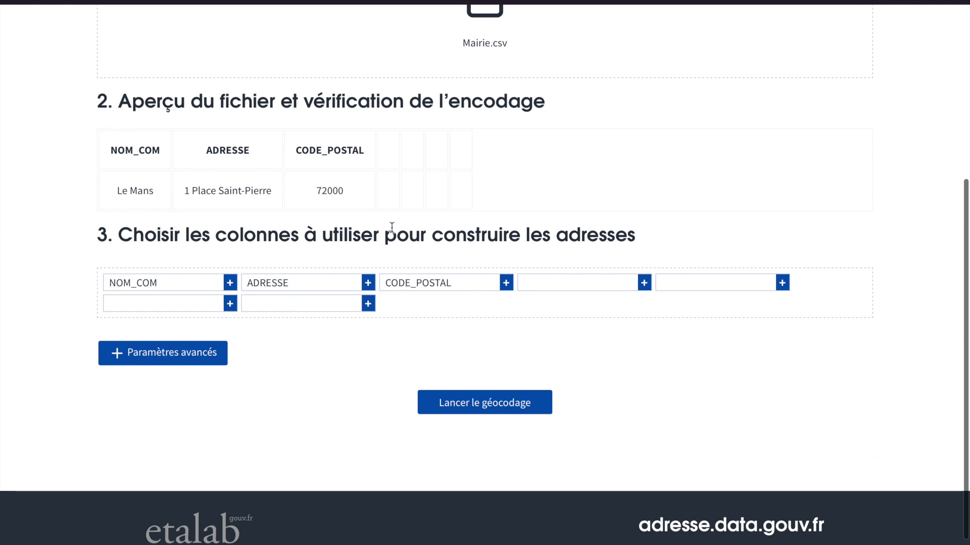
scroll(430, 145, "up", 1)
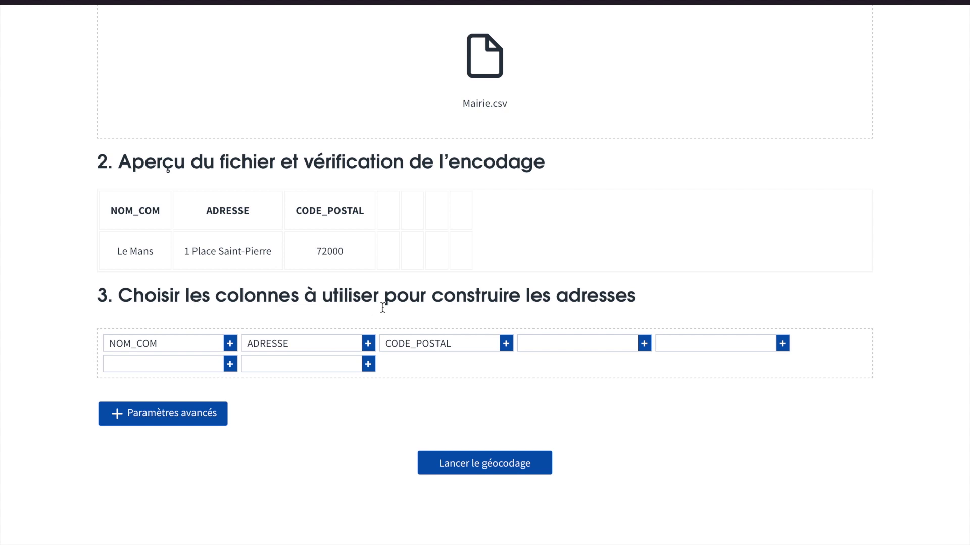
left_click(230, 344)
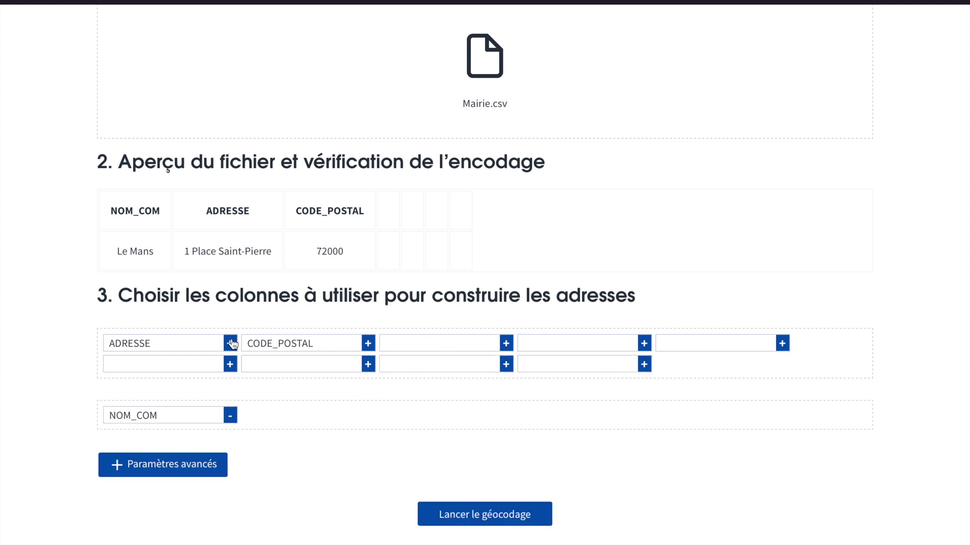
left_click(231, 343)
left_click(230, 343)
scroll(331, 462, "down", 2)
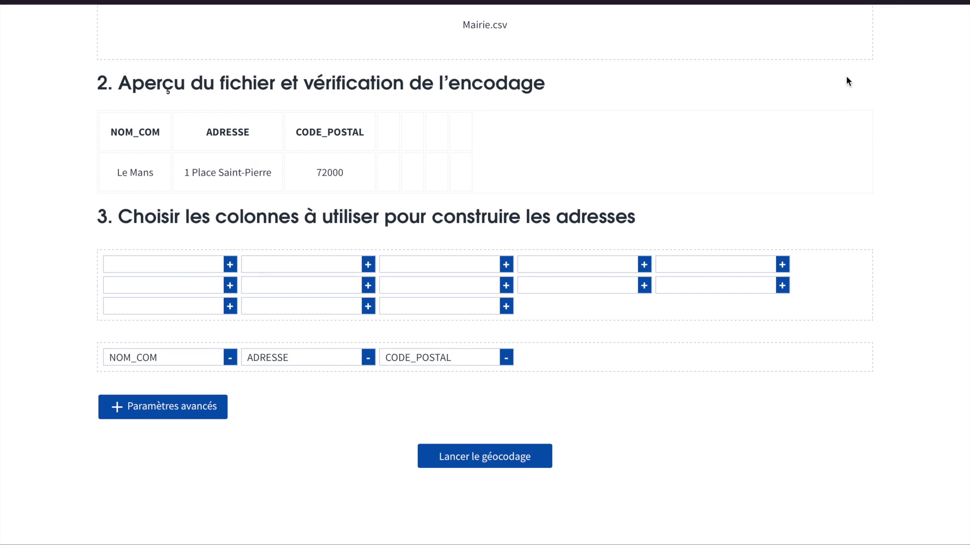
- Return to the desktop and place the Mairie.geocoded.csv file beside the Mairie file
key("ctrl+Left")
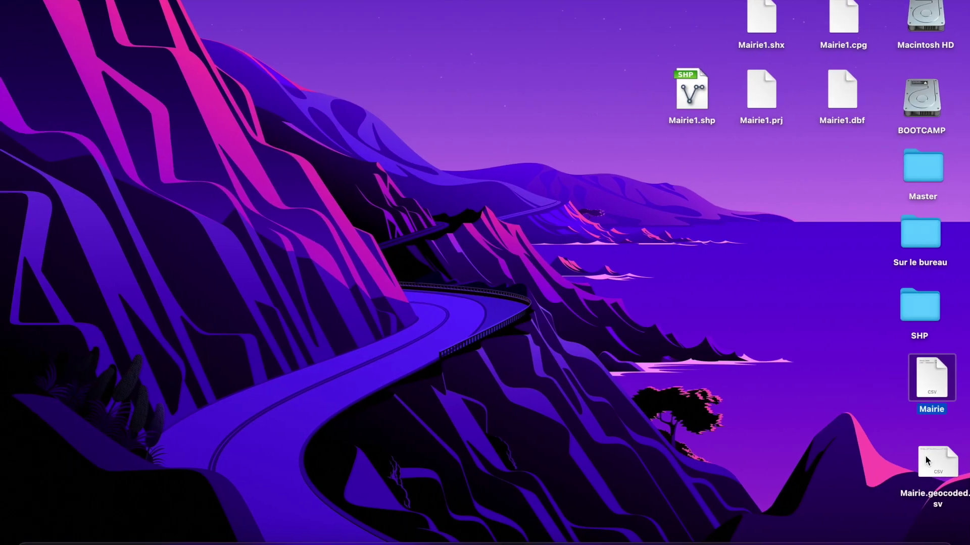
left_click(870, 440)
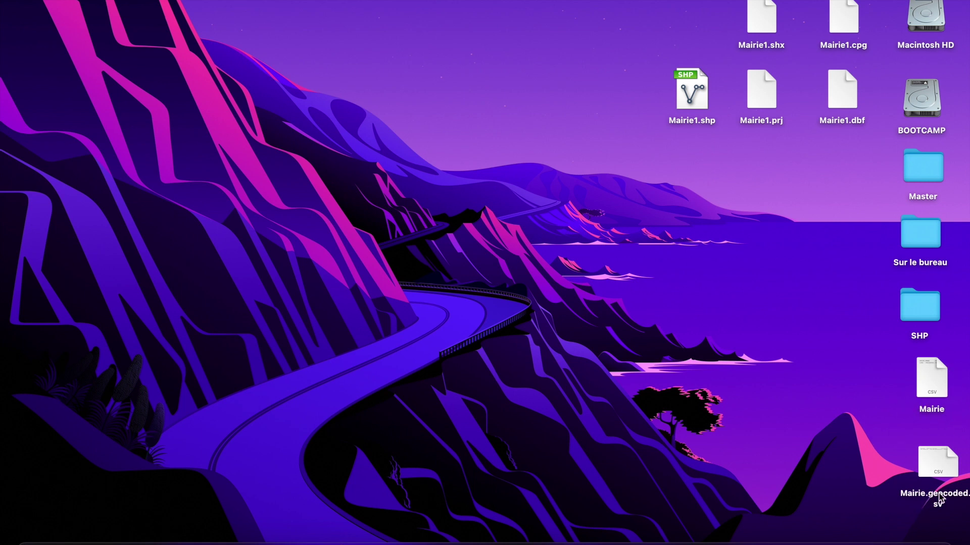
left_click_drag(934, 459, 869, 382)
left_click(925, 387)
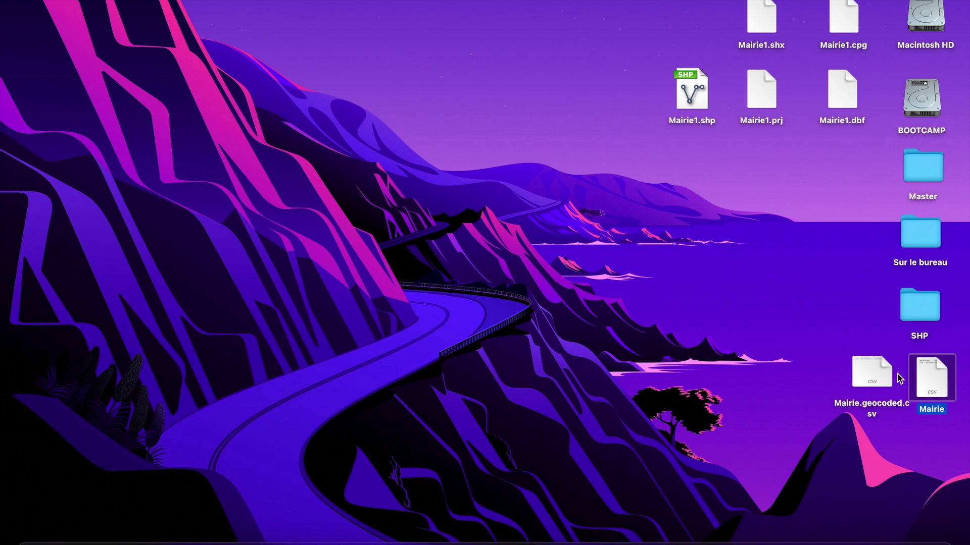
- Open Mairie.geocoded.csv to examine its added geocoding columns, including latitude and longitude, and close it
double_click(877, 384)
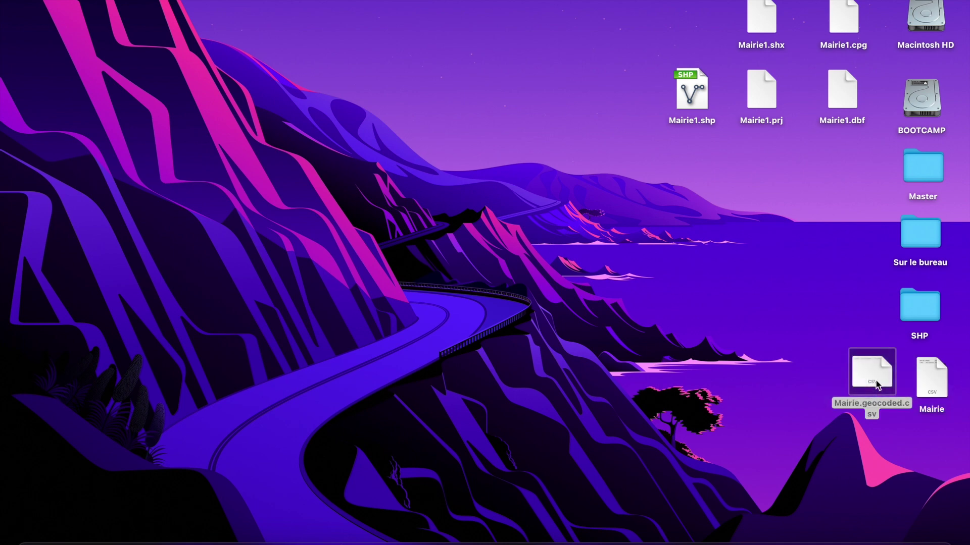
scroll(457, 293, "right", 2)
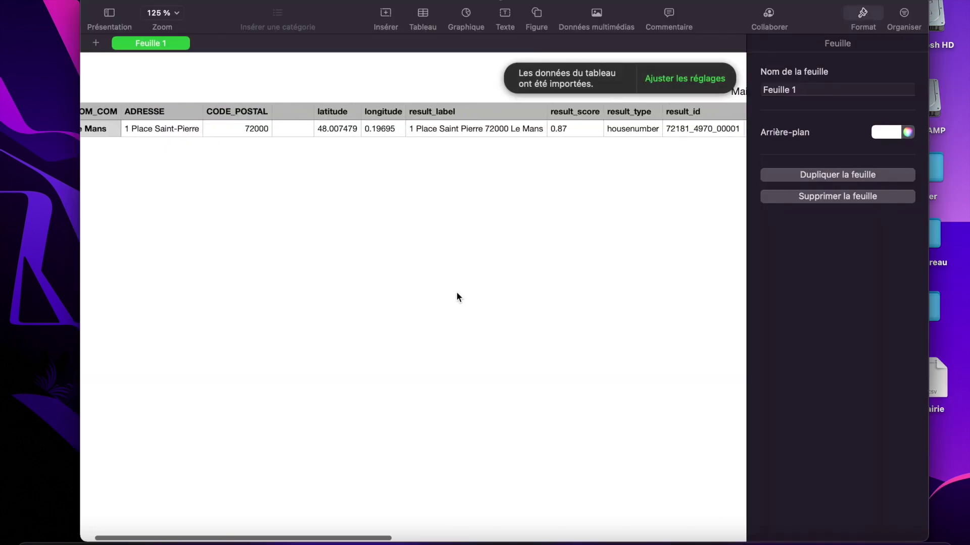
key("ctrl+Right")
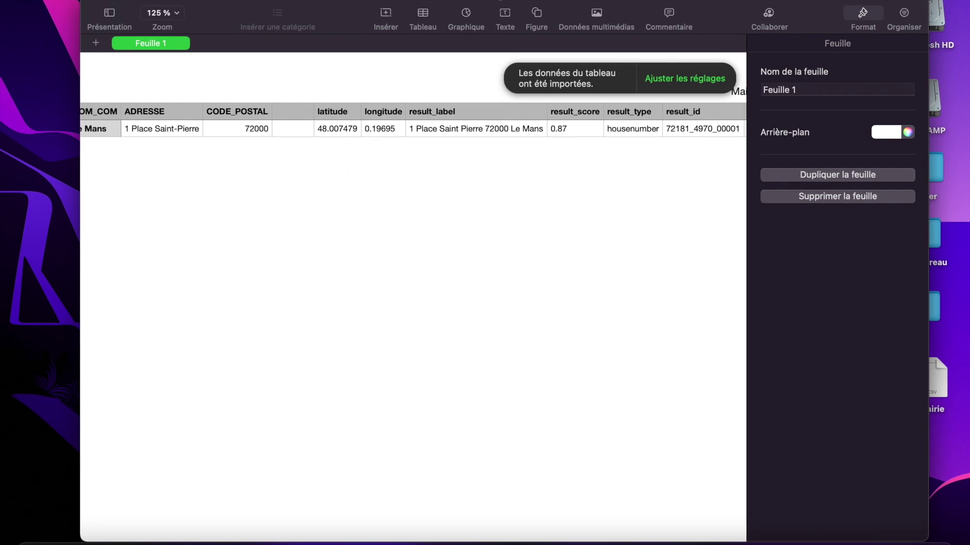
left_click(89, 1)
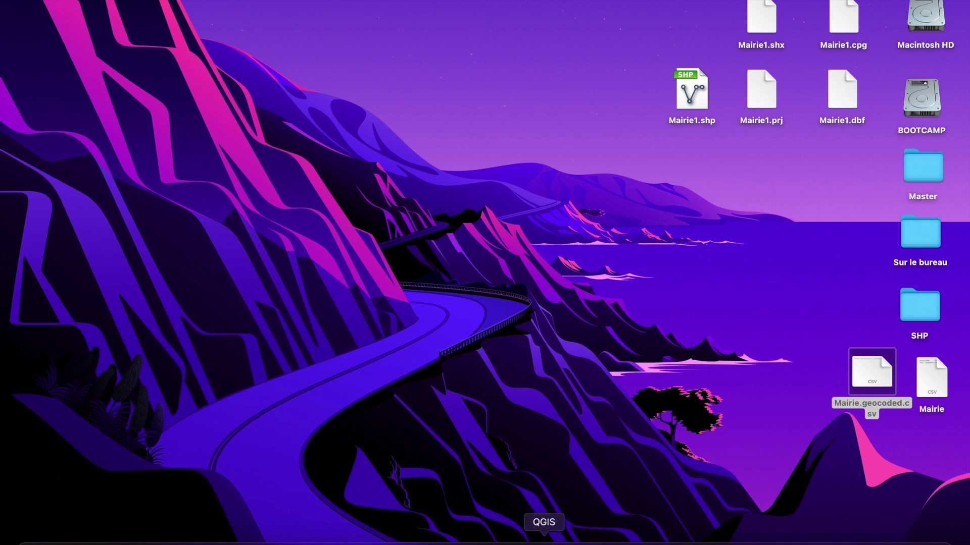
- Switch back to QGIS and show the Mairie.geocoded layer on the map
left_click(542, 534)
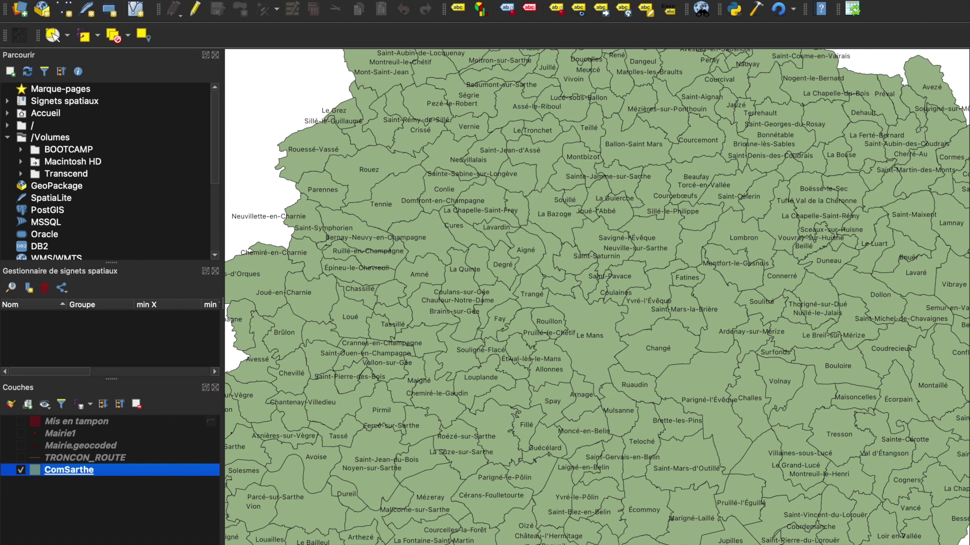
left_click(22, 449)
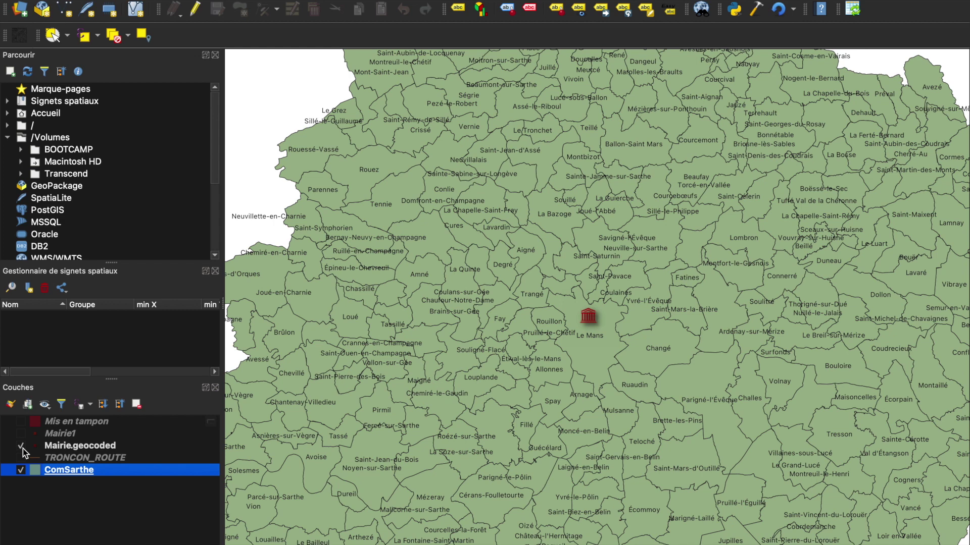
left_click(23, 448)
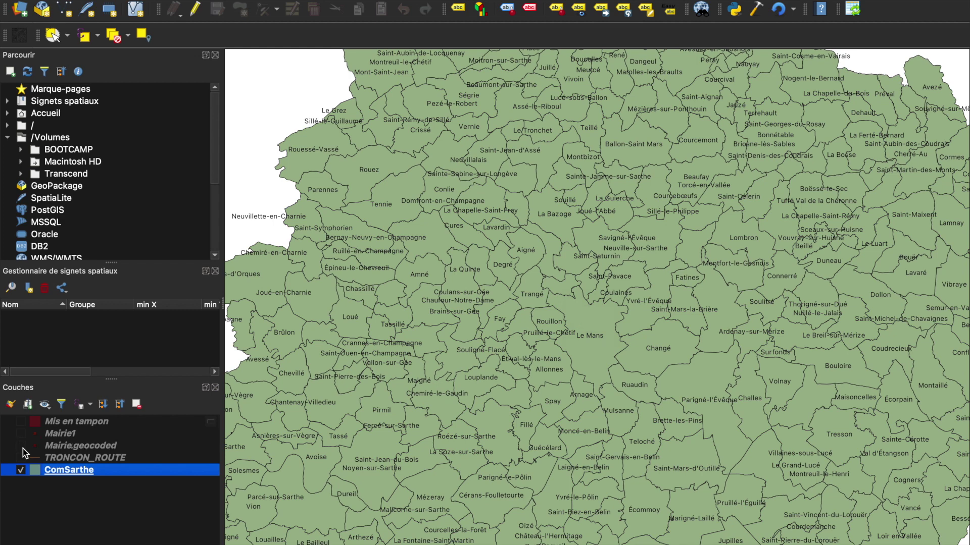
left_click(23, 449)
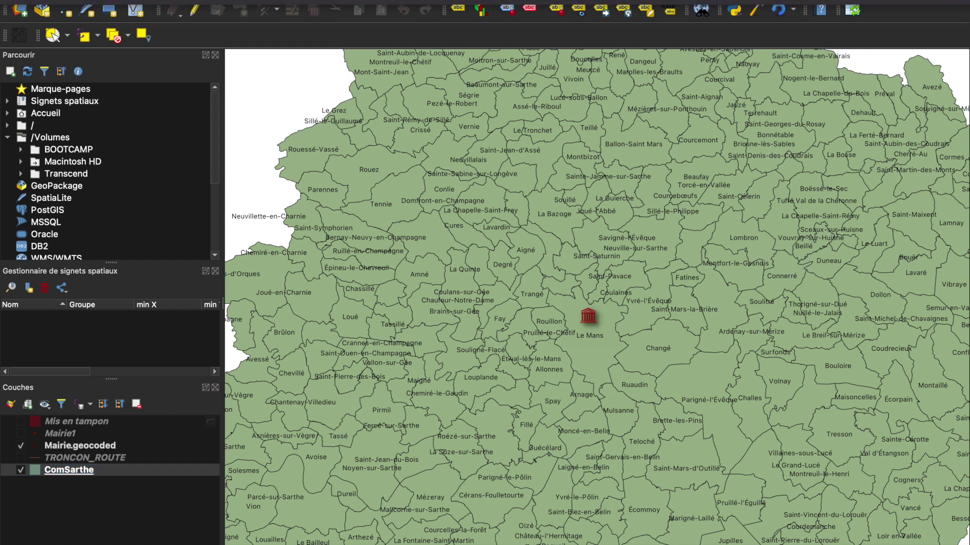
- Start adding a delimited-text layer with Mairie.geocoded.csv from the Bureau folder as its source file
right_click(170, 470)
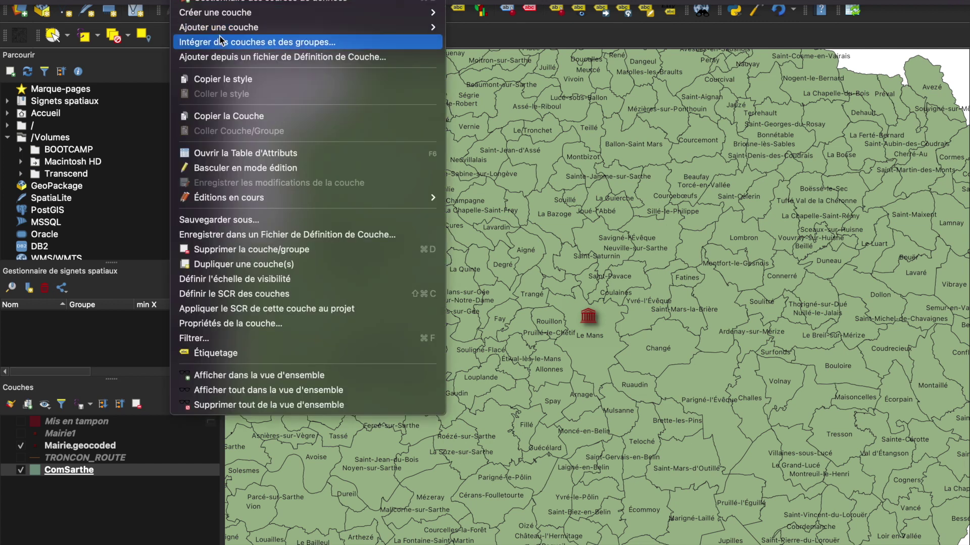
mouse_move(429, 27)
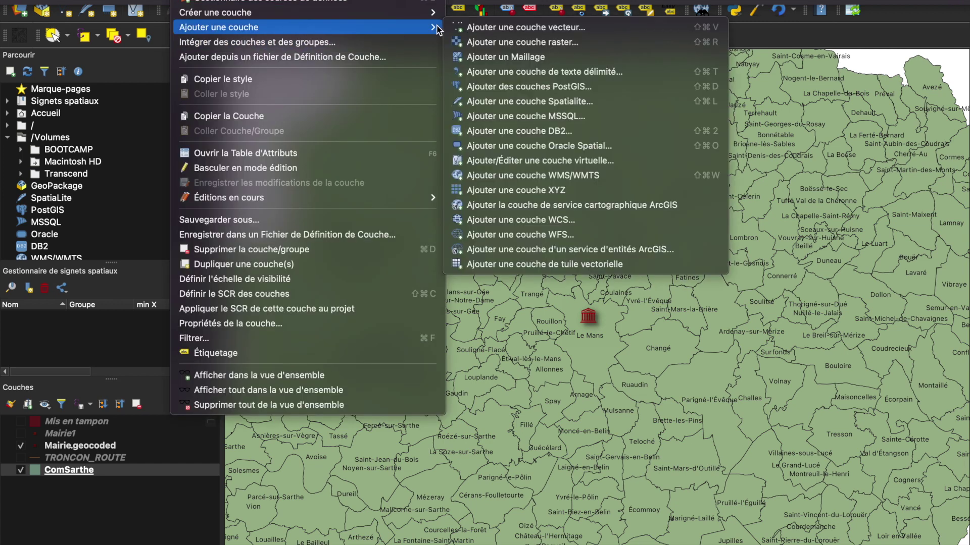
left_click(537, 78)
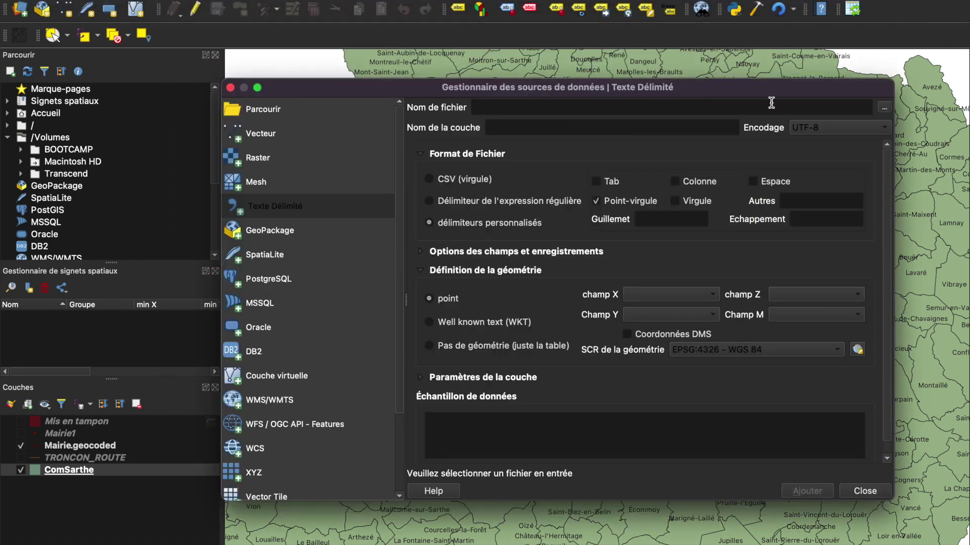
left_click(886, 108)
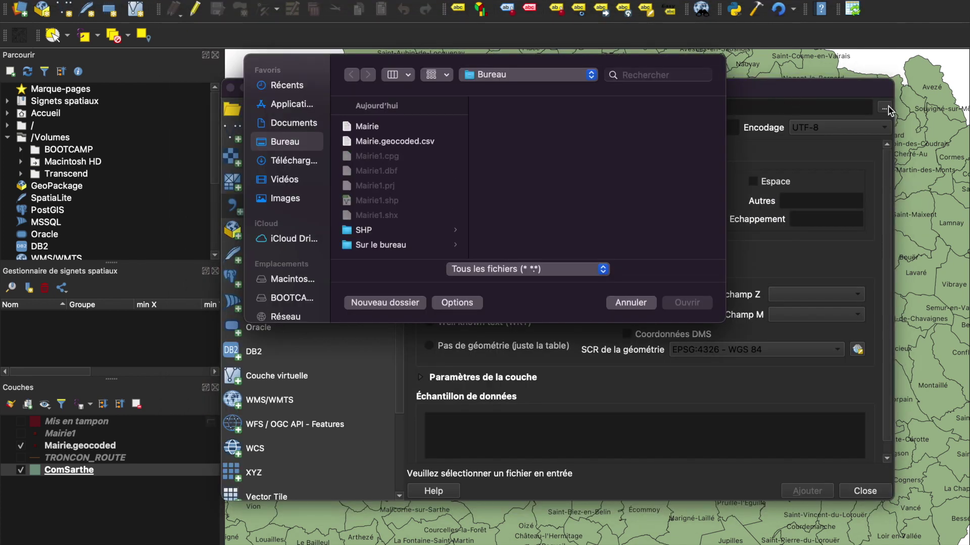
left_click(417, 141)
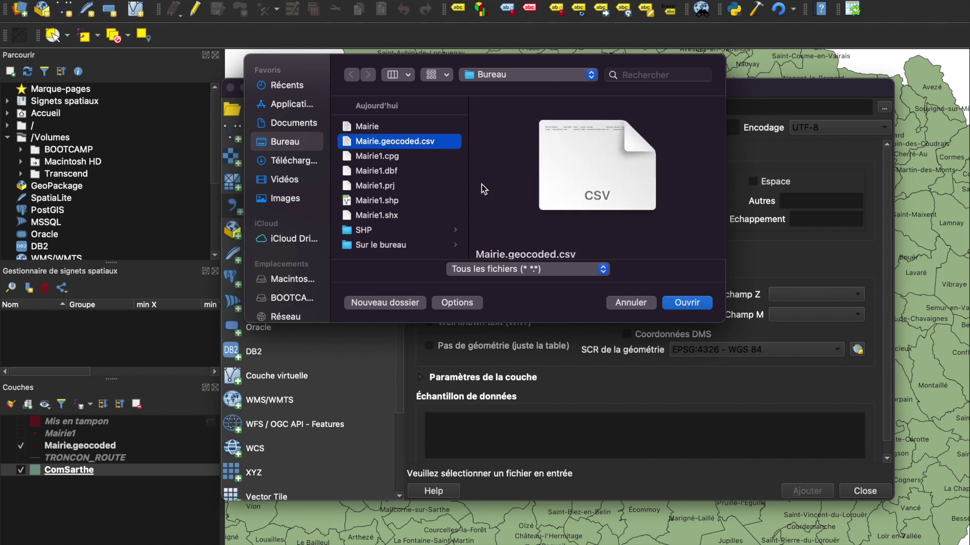
left_click(677, 304)
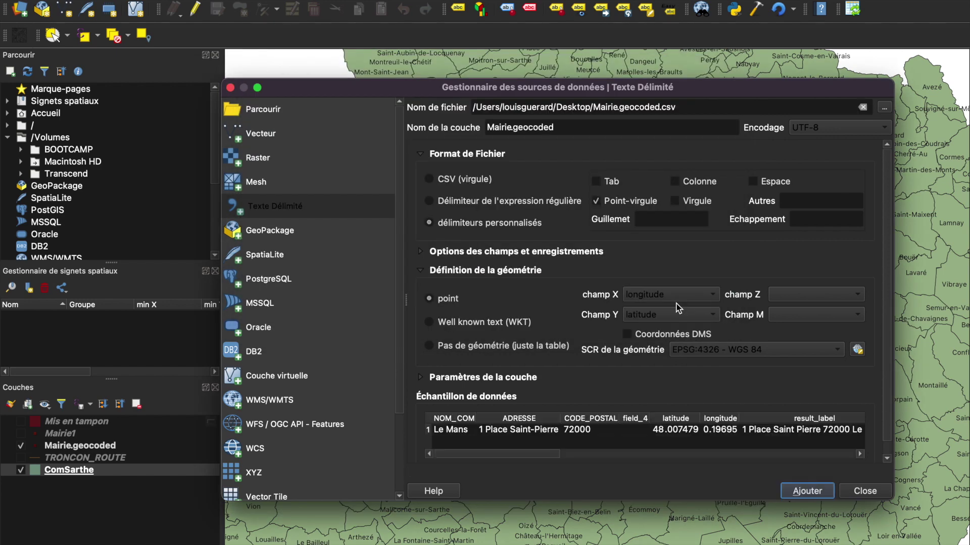
- Compare the comma CSV format with custom semicolon delimiters, review the geometry SCR choices, and close the source manager without adding the layer
left_click(430, 180)
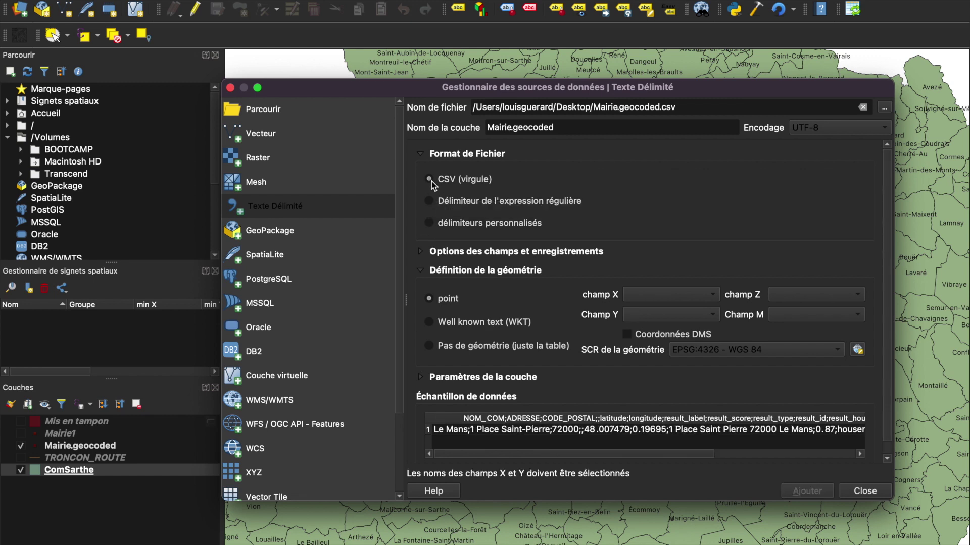
left_click(428, 223)
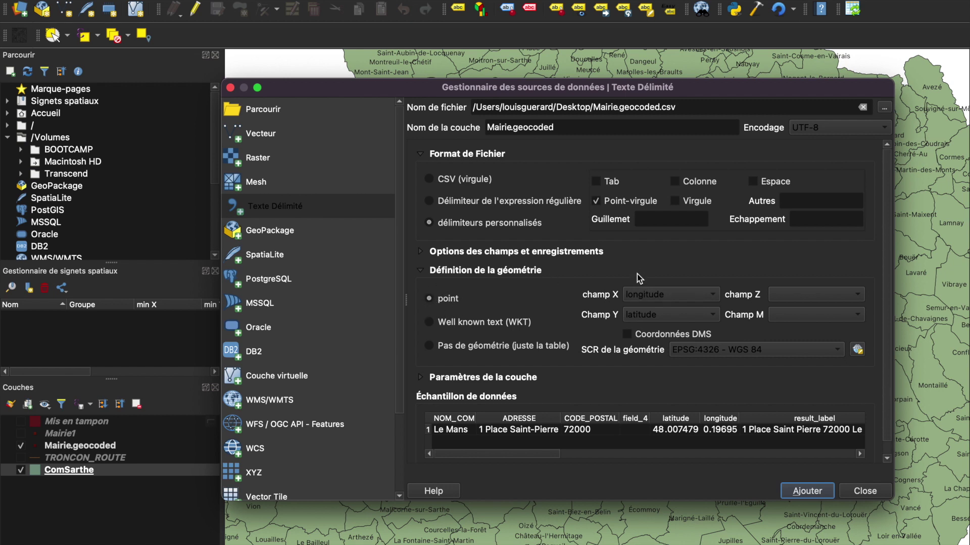
left_click(804, 353)
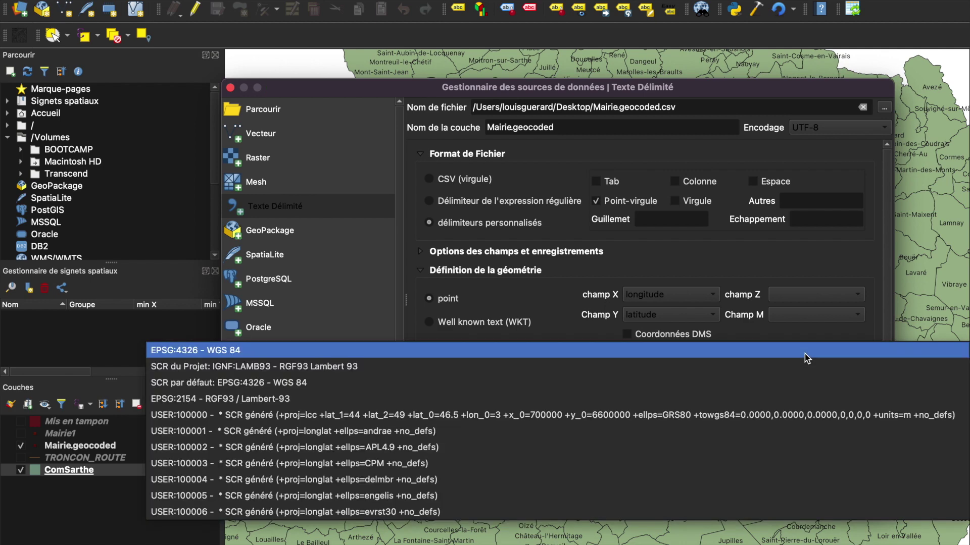
left_click(587, 331)
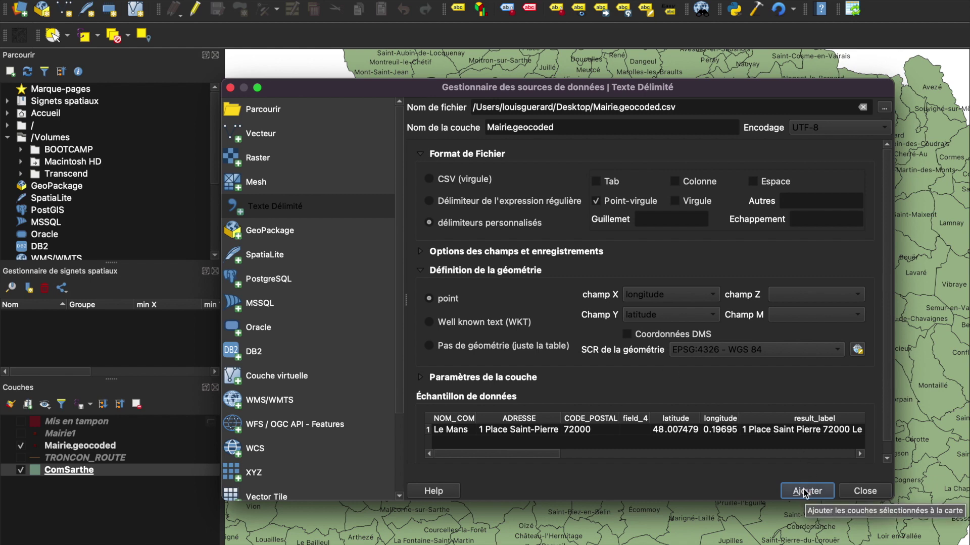
left_click(862, 490)
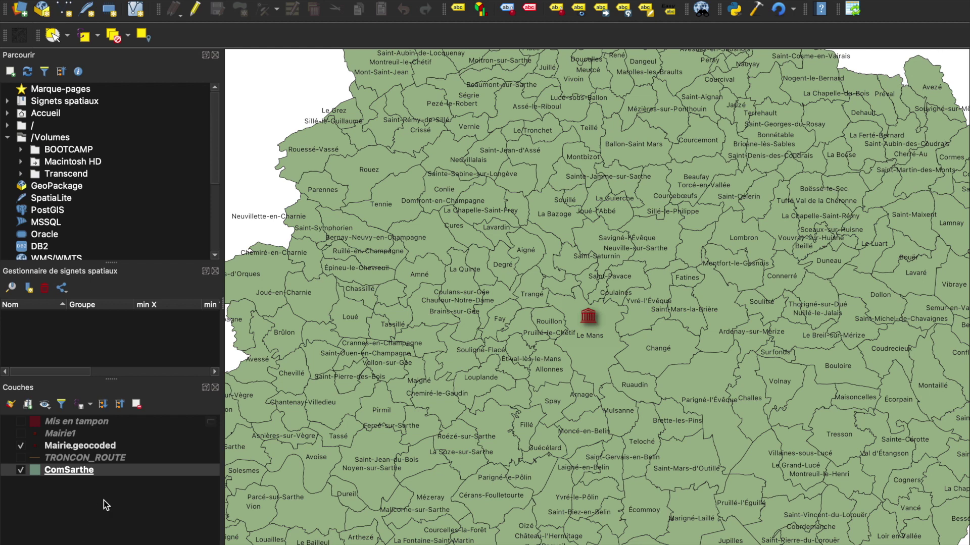
- Toggle the Mairie.geocoded layer off and on, and inspect its SVG symbol in the layer's symbology
left_click(22, 445)
left_click(22, 444)
left_click(94, 446)
double_click(94, 446)
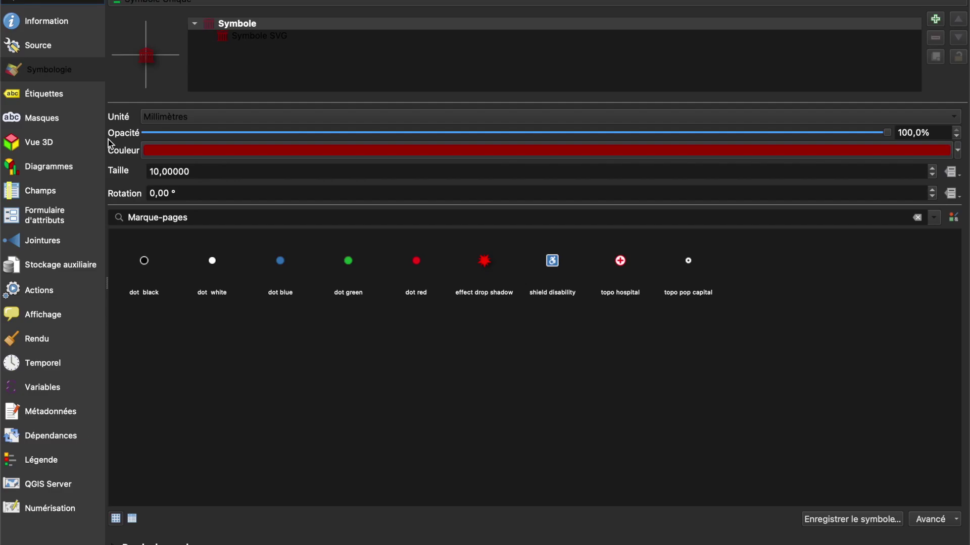
left_click(266, 37)
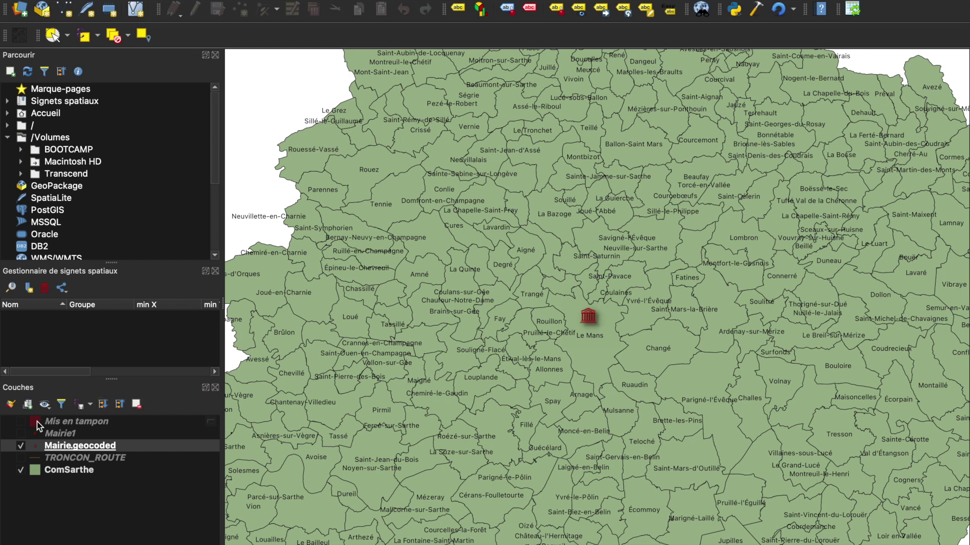
- Try exporting Mairie.geocoded as an ESRI Shapefile in the project SCR, IGNF:LAMB93 - RGF93 Lambert 93, and cancel the export
right_click(88, 448)
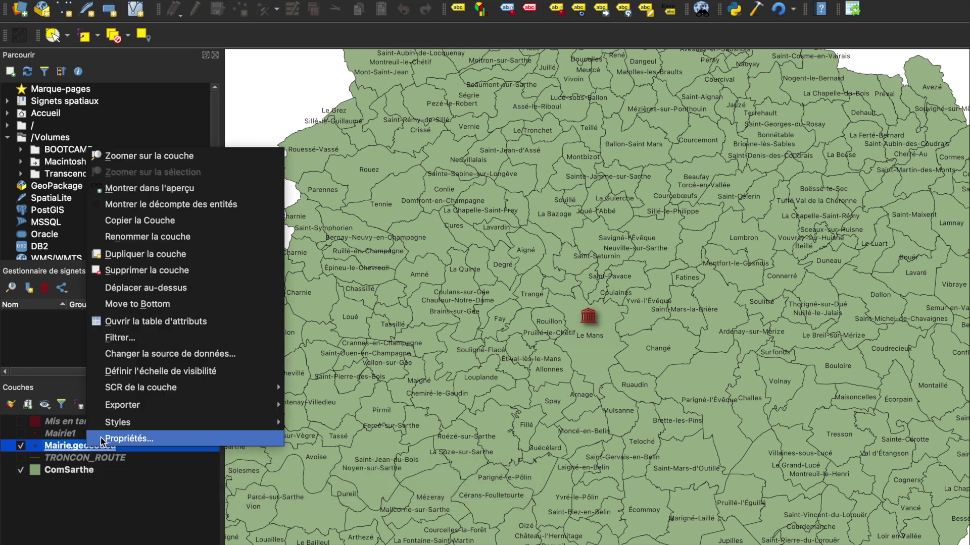
mouse_move(136, 408)
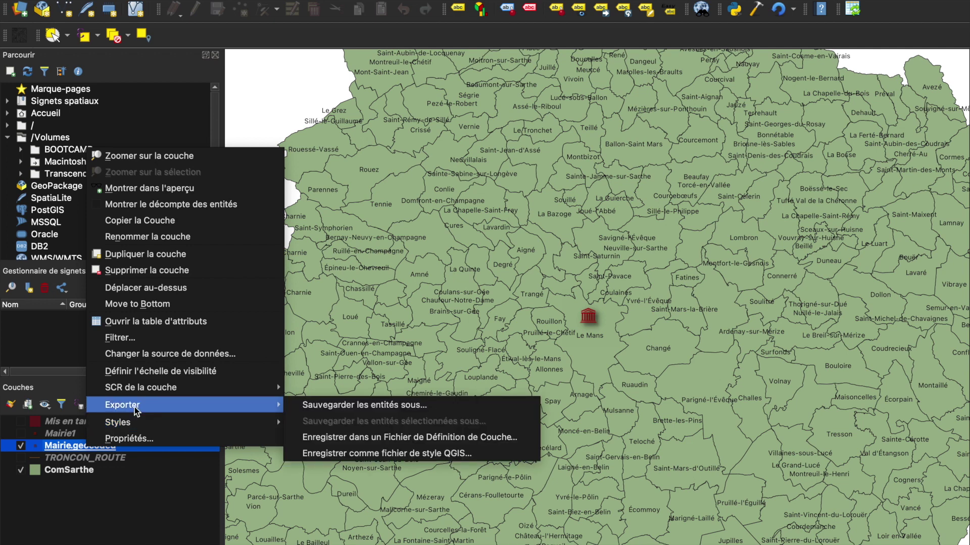
left_click(309, 405)
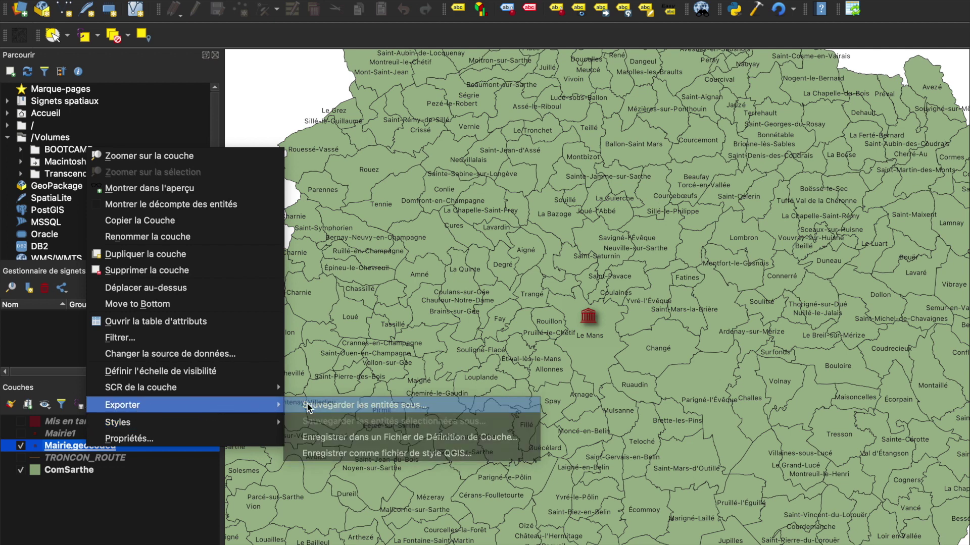
left_click(655, 162)
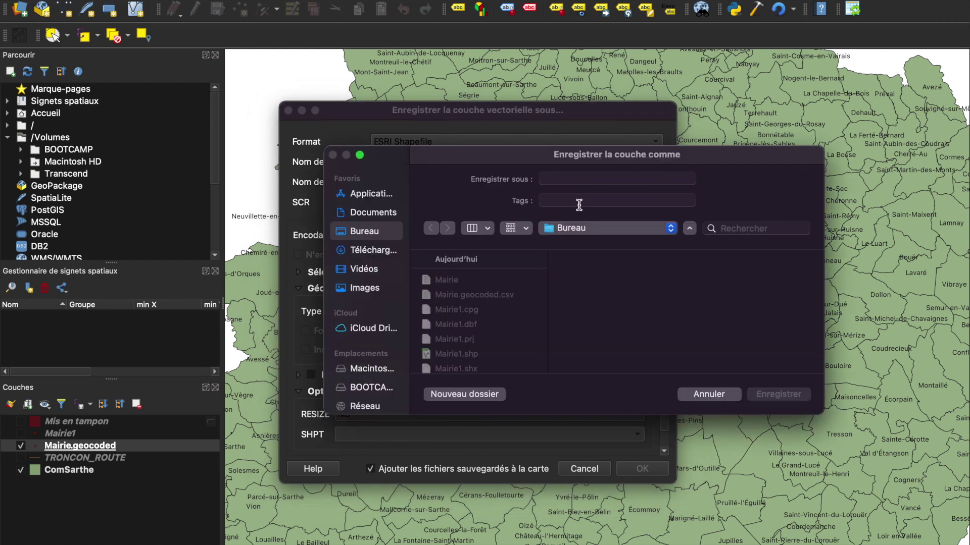
left_click(708, 395)
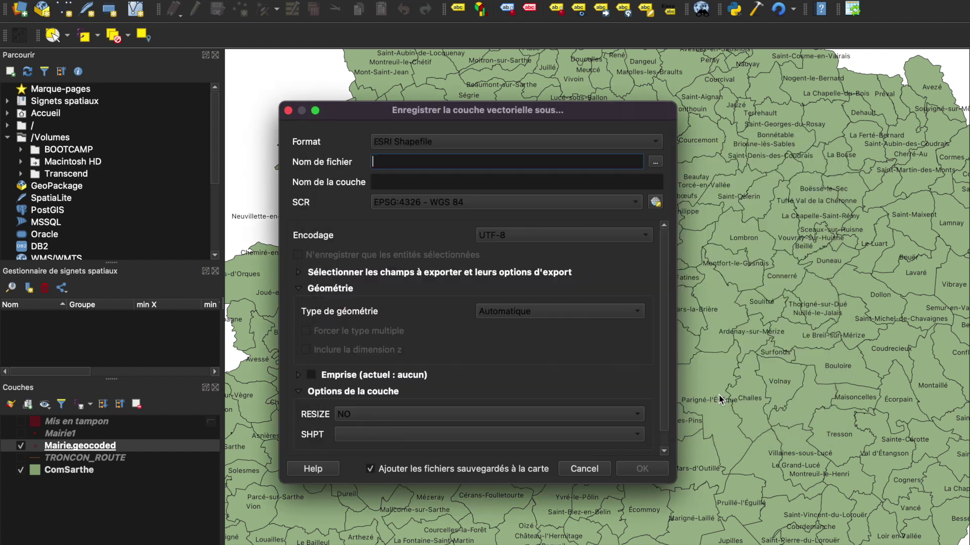
left_click(572, 204)
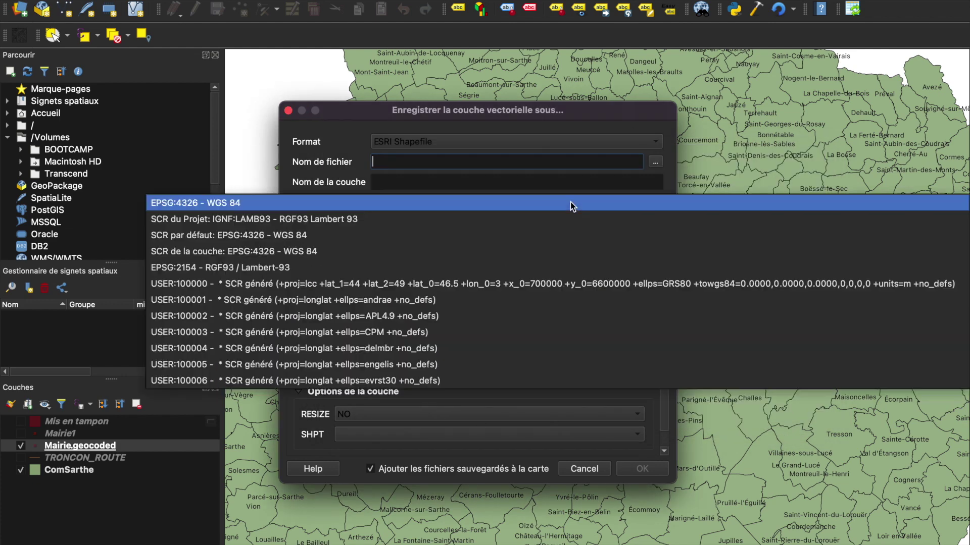
left_click(556, 225)
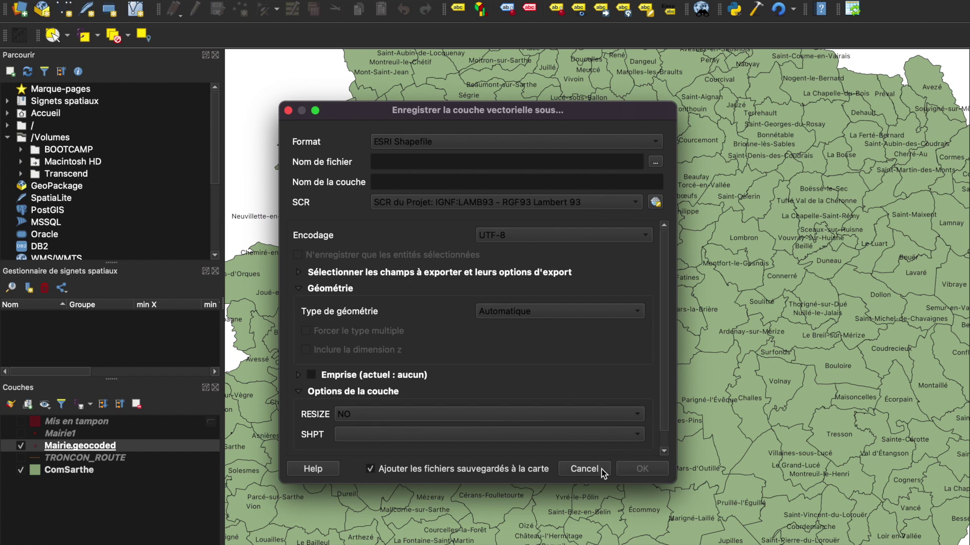
left_click(584, 469)
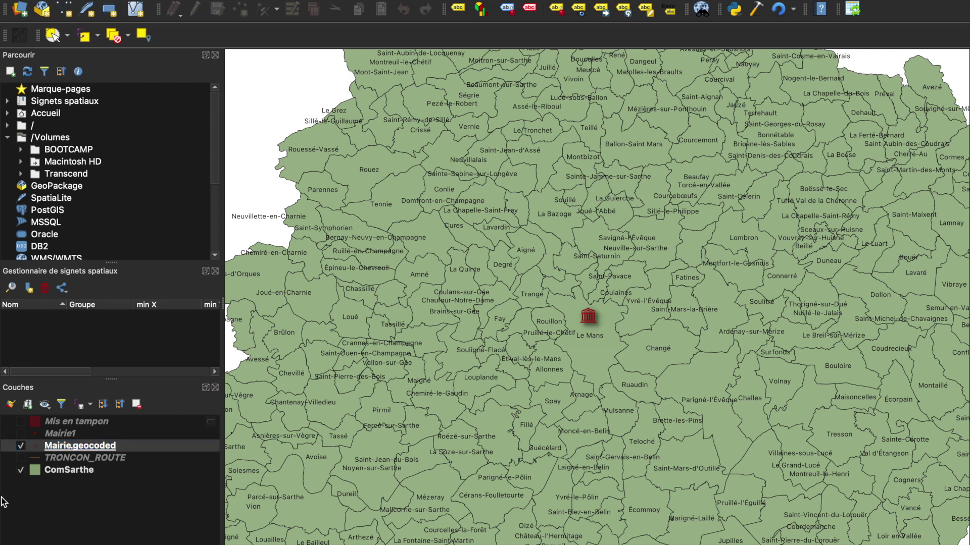
- Show the Mairie1 layer instead of Mairie.geocoded and check the SCR in its layer information
left_click(20, 447)
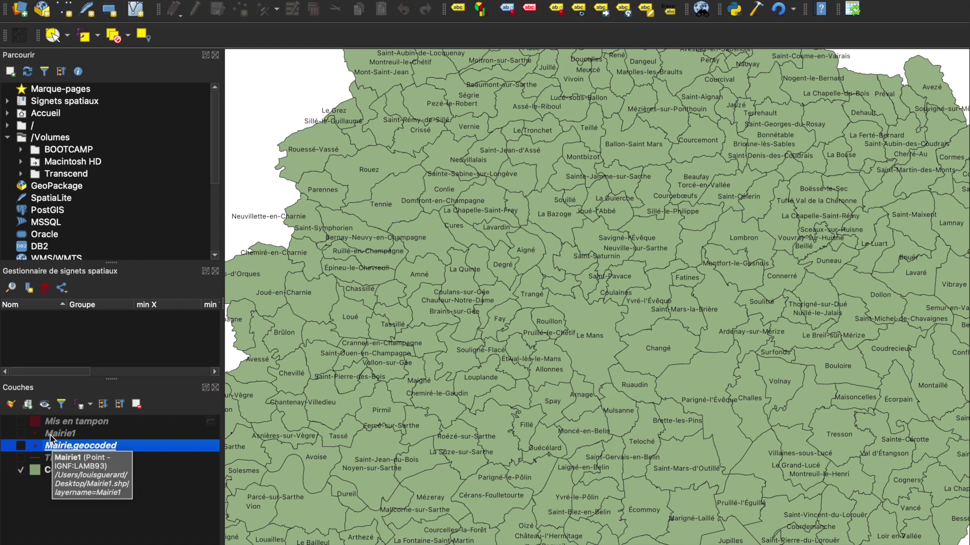
left_click(21, 434)
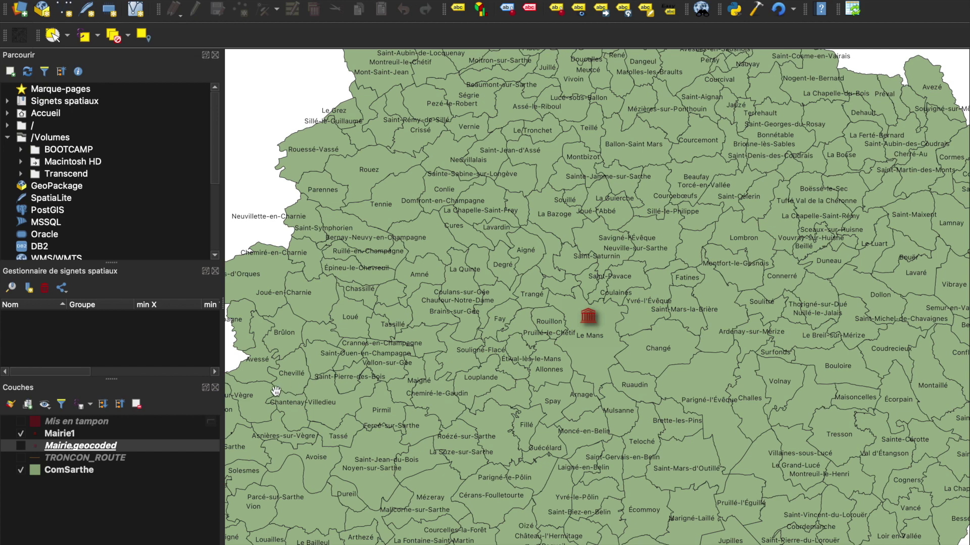
right_click(56, 431)
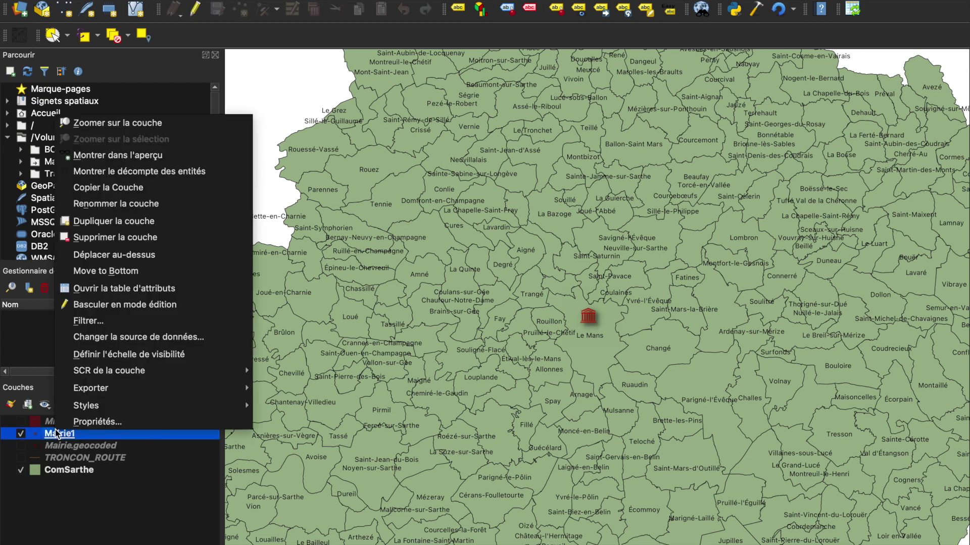
left_click(88, 422)
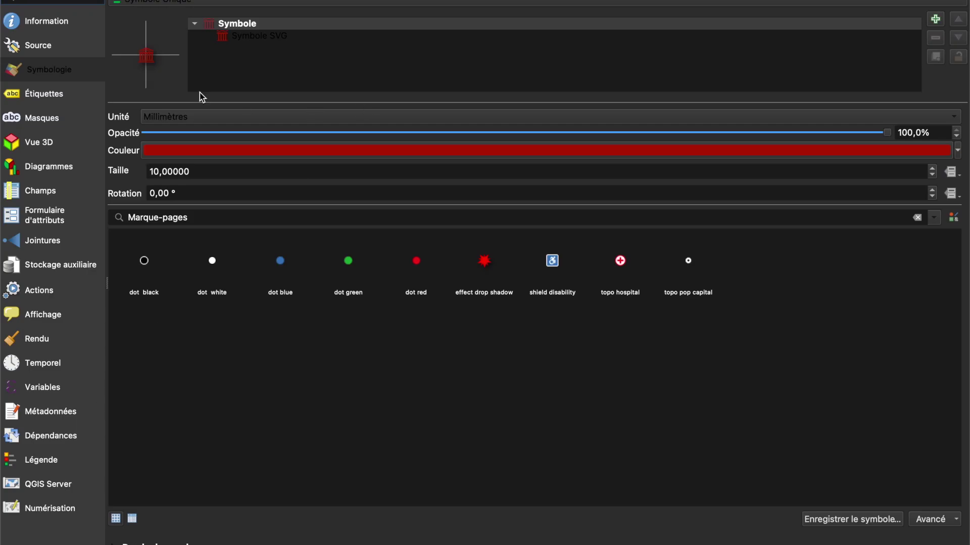
left_click(85, 23)
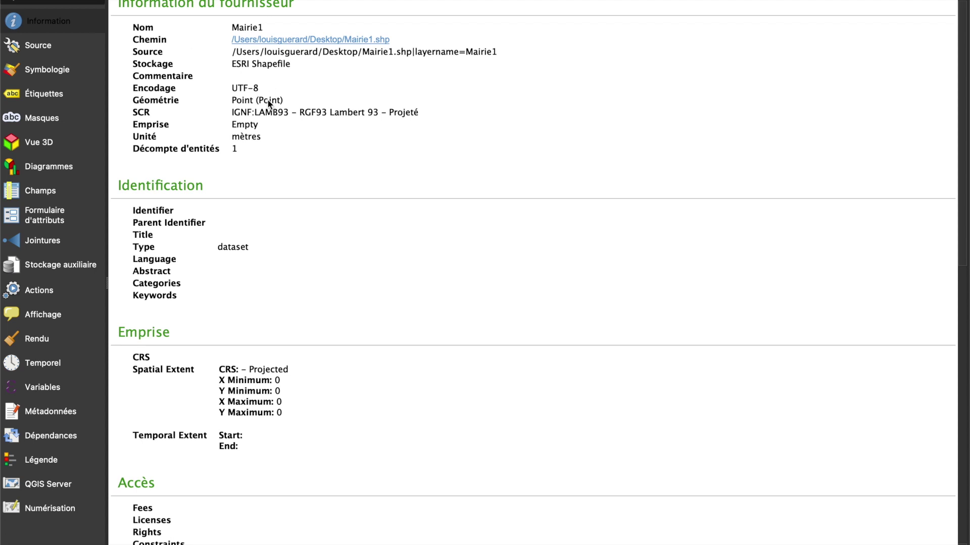
left_click(14, 1)
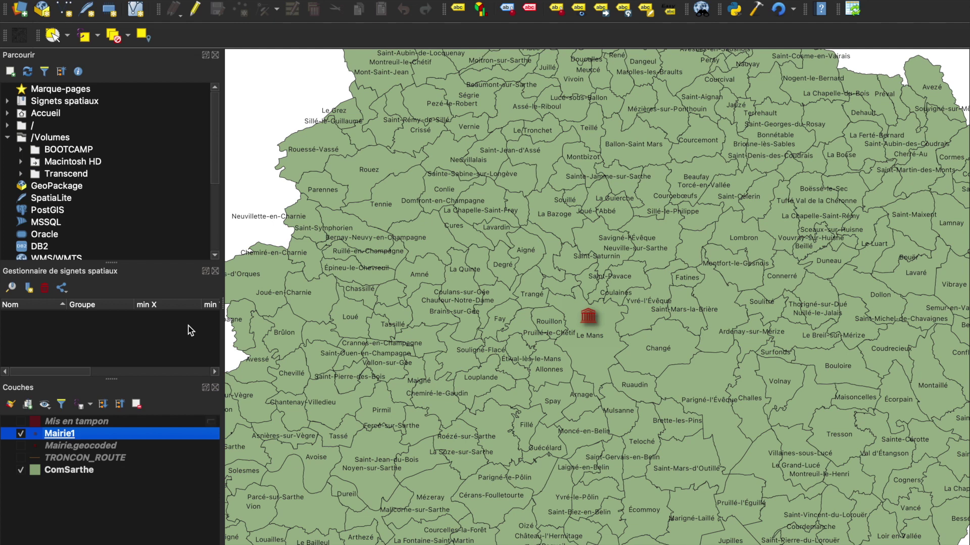
left_click(236, 302)
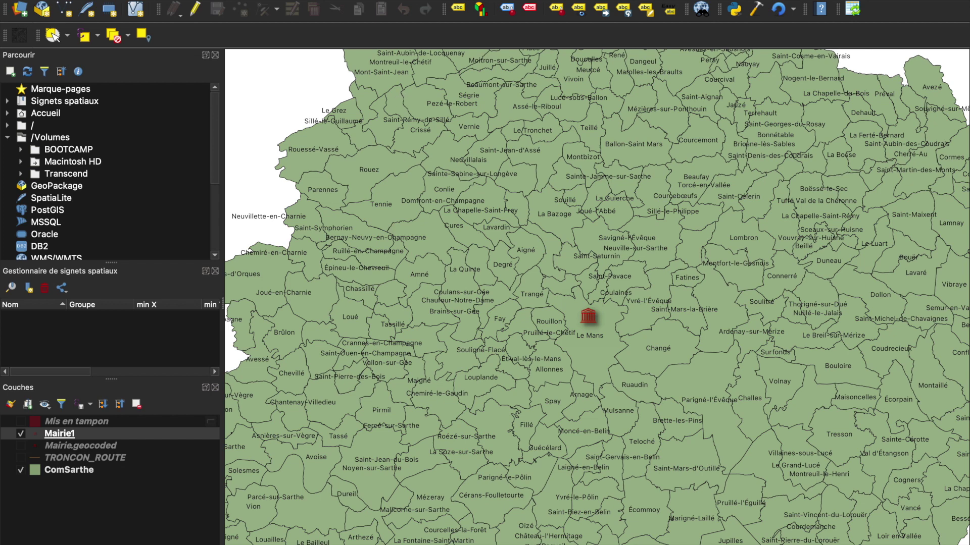
- Open the Tampon geoprocessing tool and choose Mairie1 [IGNF:LAMB93] as the source layer
left_click(356, 1)
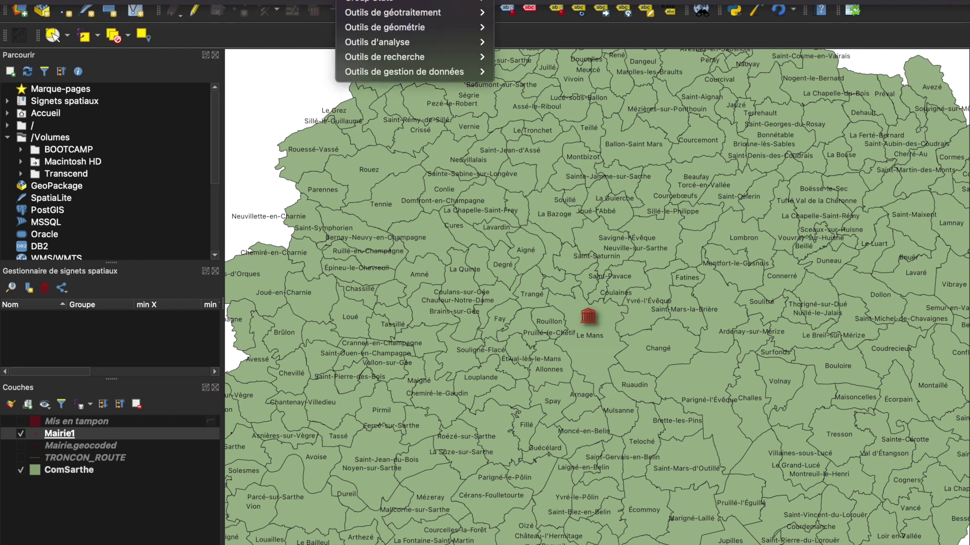
mouse_move(357, 12)
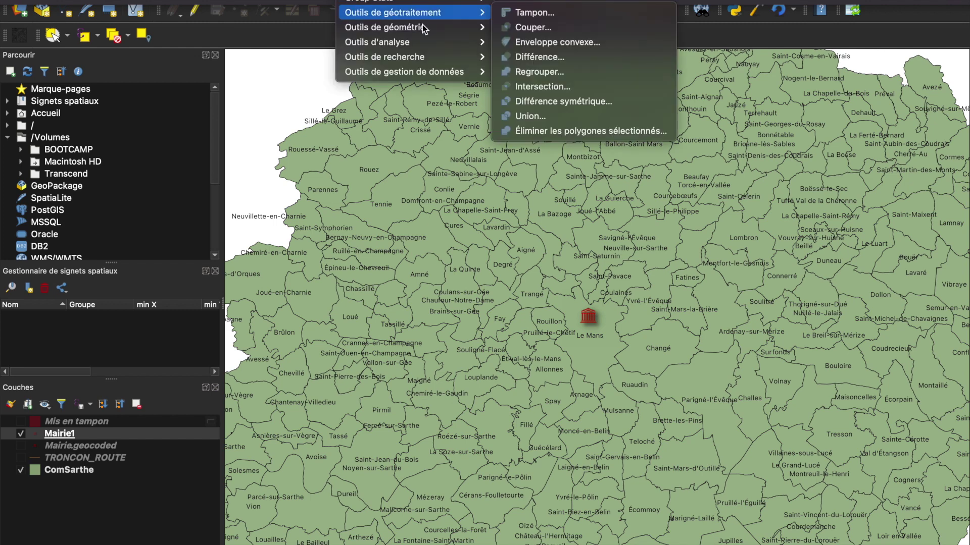
left_click(502, 12)
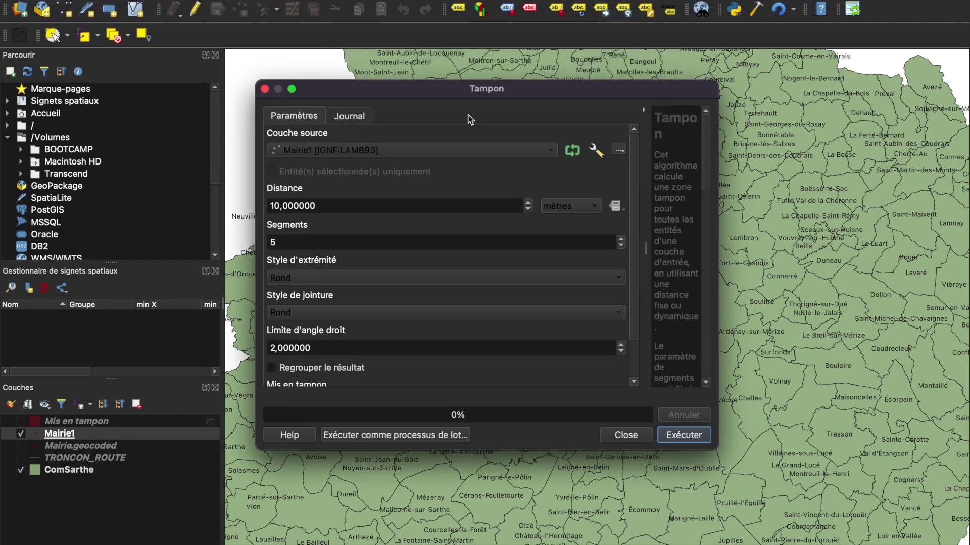
left_click_drag(486, 87, 514, 69)
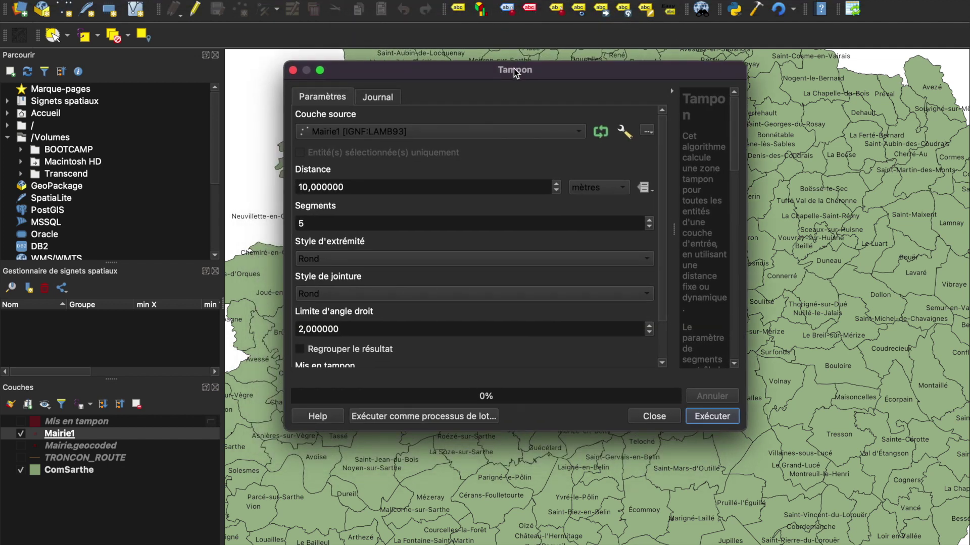
left_click(501, 132)
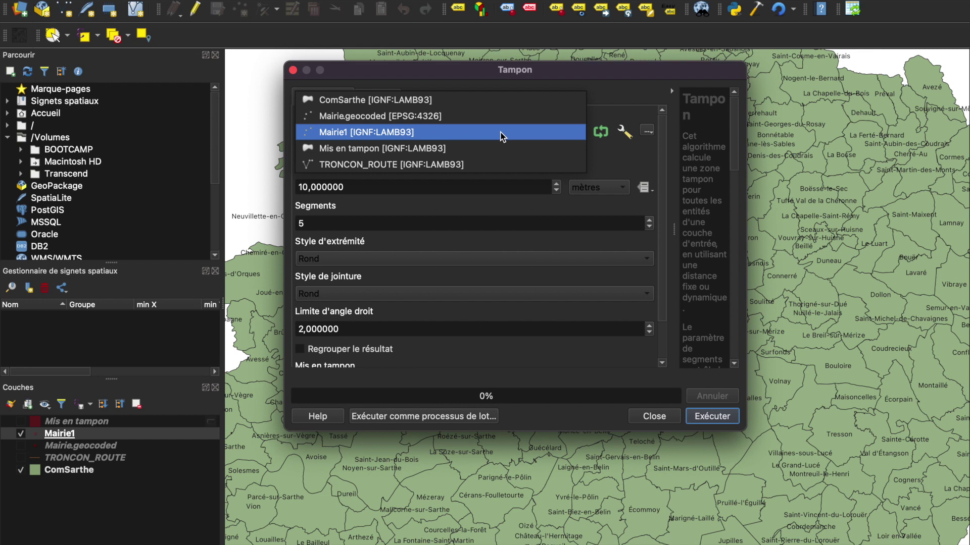
left_click(502, 132)
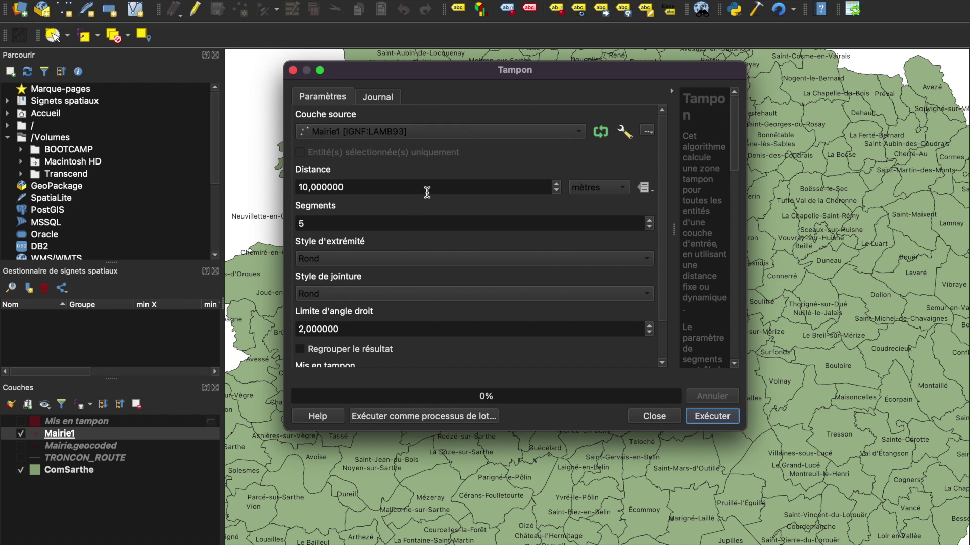
- Set the buffer distance to 20 kilometres
left_click(586, 188)
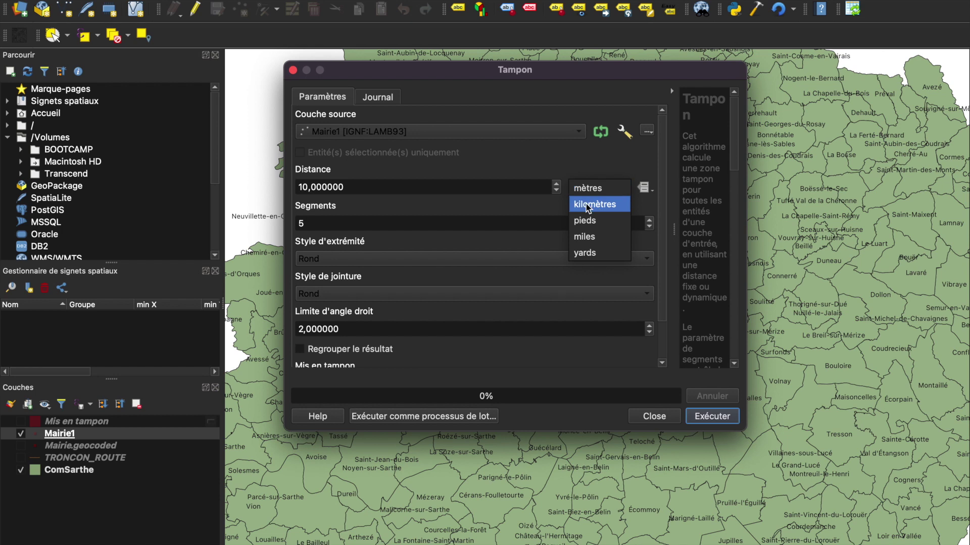
left_click(588, 205)
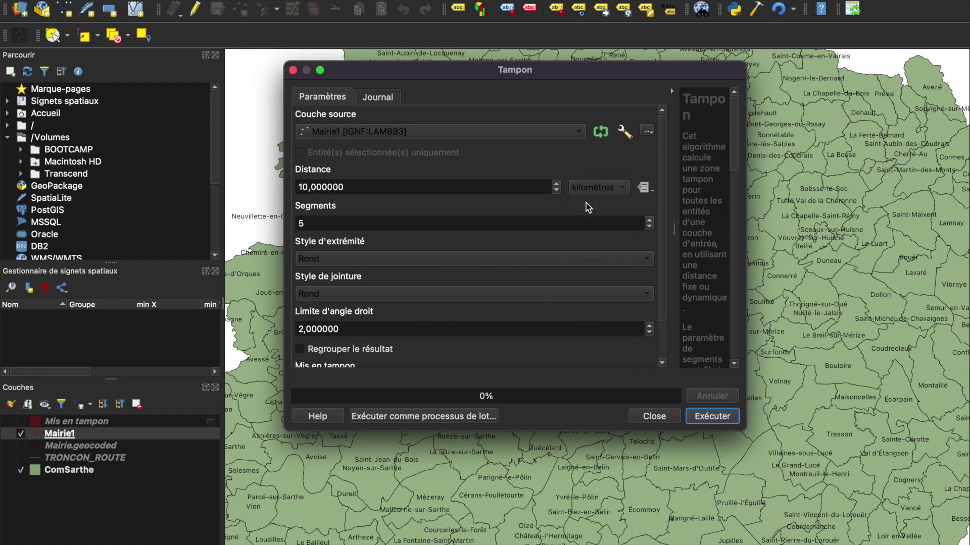
left_click(335, 187)
key("BackSpace")
type("2")
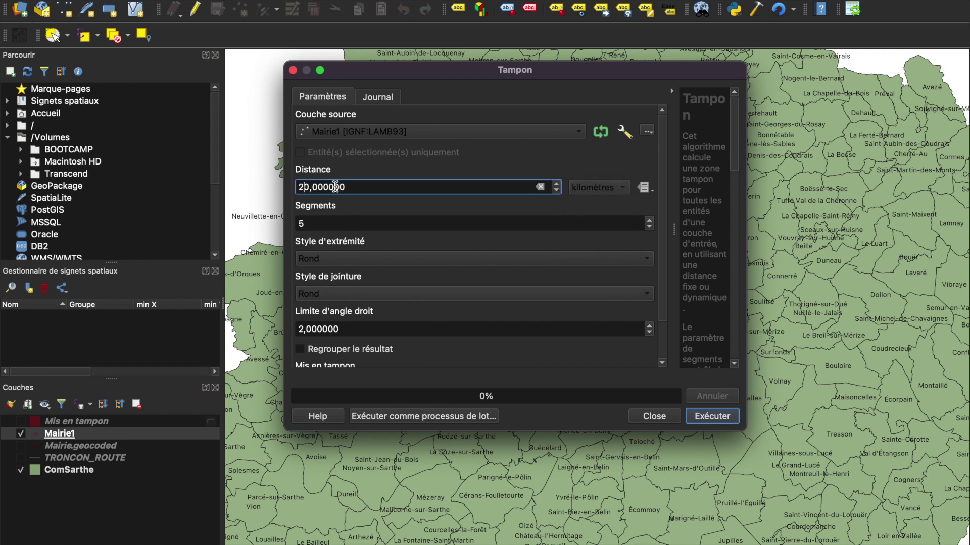
- Try Mairie.geocoded [EPSG:4326] as the buffer source, and restore Mairie1 with the distance unit in kilometres
left_click(395, 132)
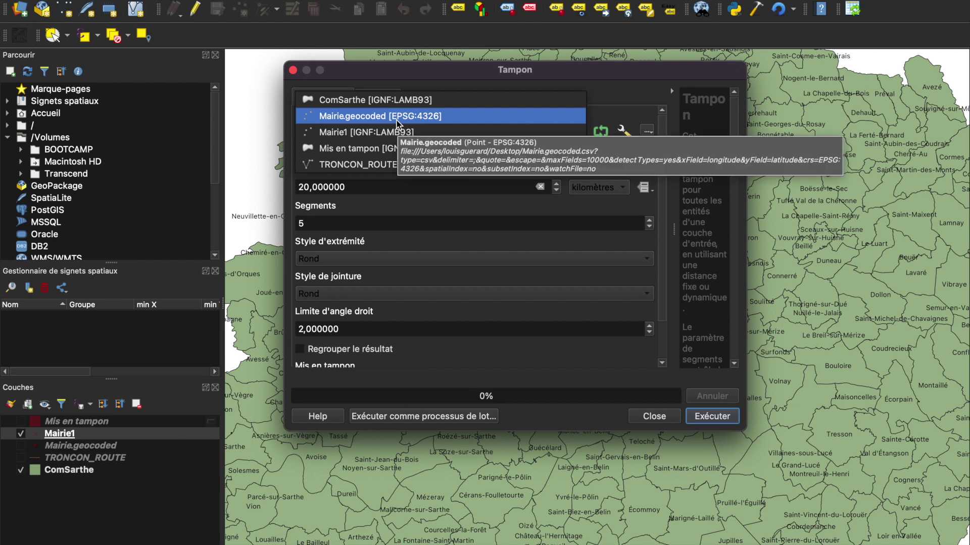
left_click(397, 121)
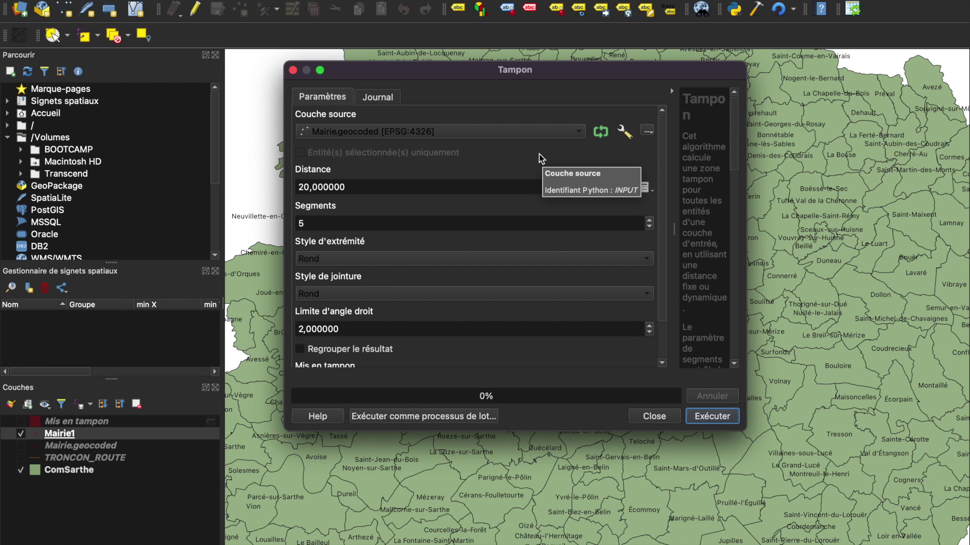
left_click(549, 133)
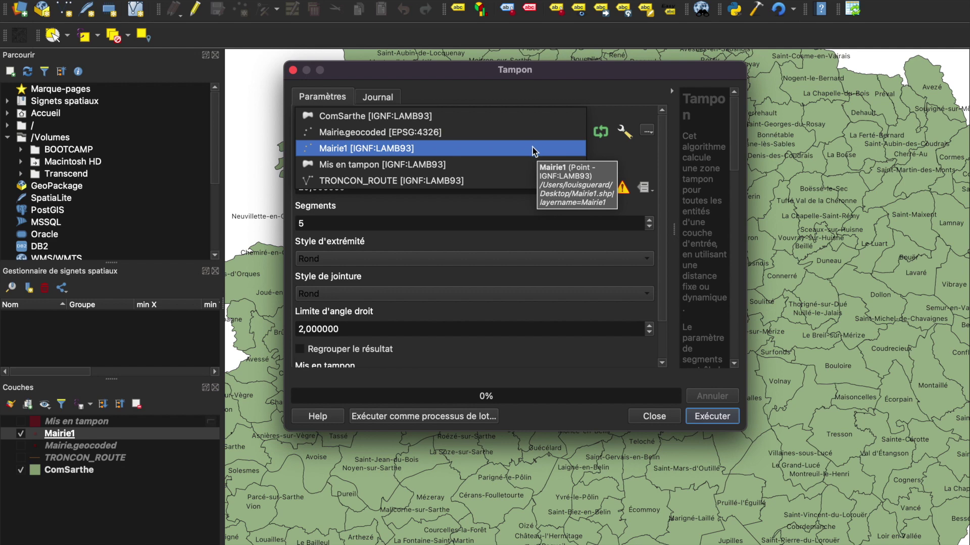
left_click(532, 148)
left_click(580, 187)
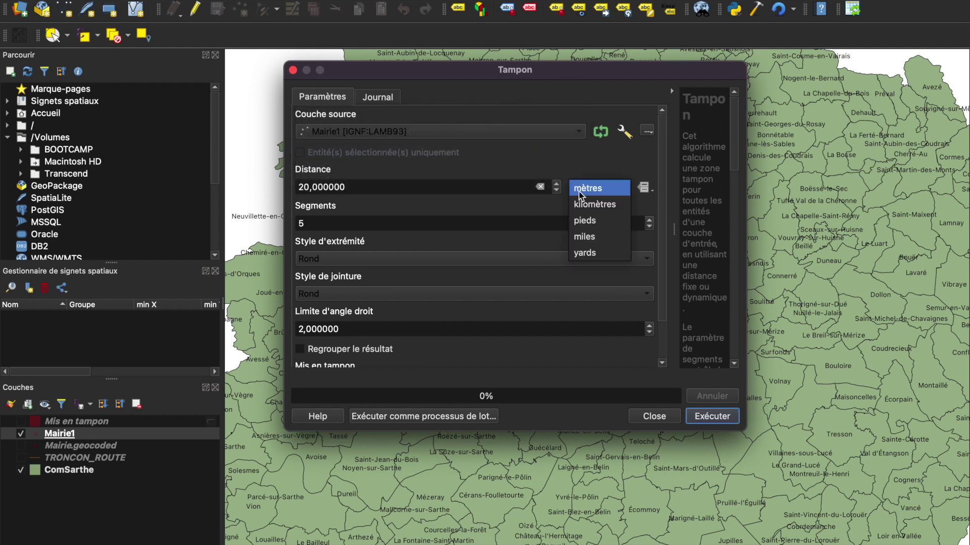
left_click(585, 203)
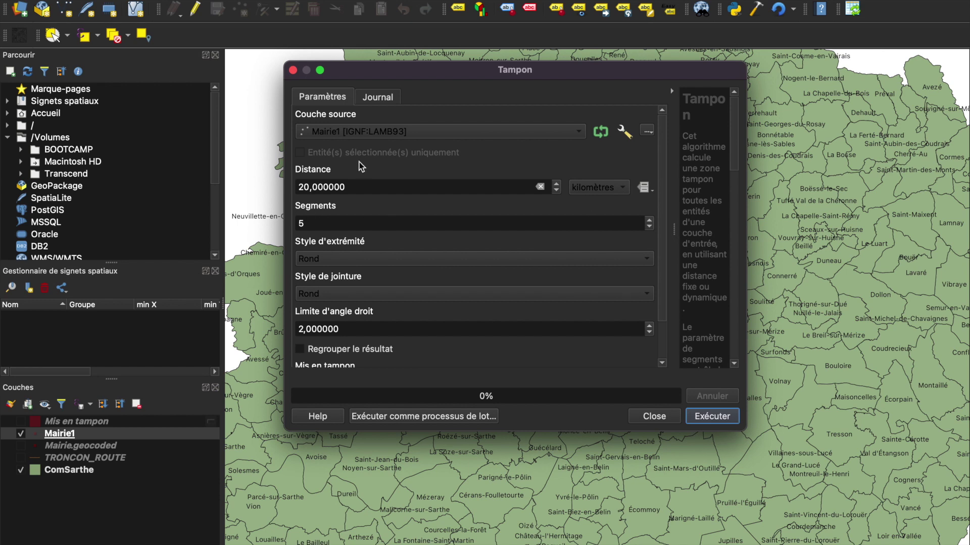
- Review the distance unit choices, keep the Rond join style, and run the buffer on Mairie1
left_click(624, 190)
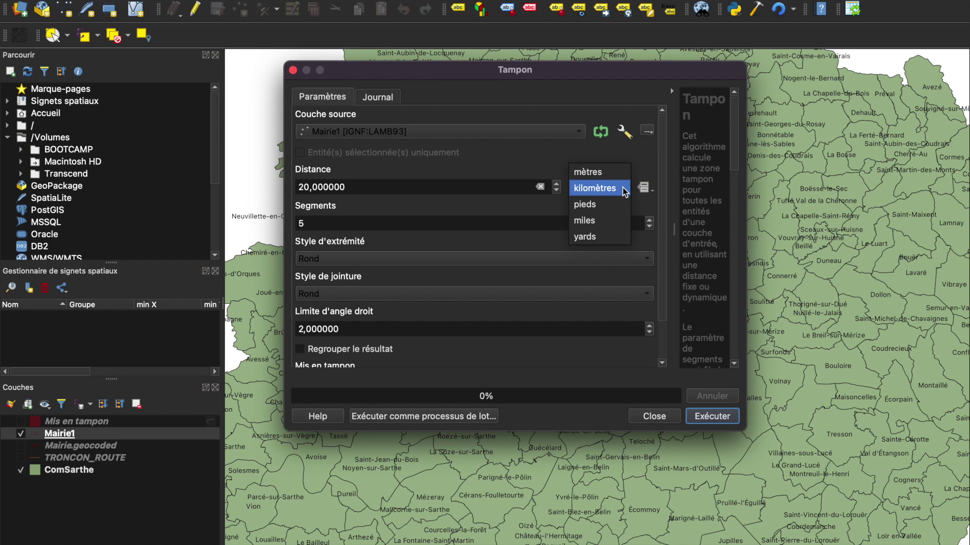
left_click(541, 169)
left_click(604, 190)
left_click(476, 160)
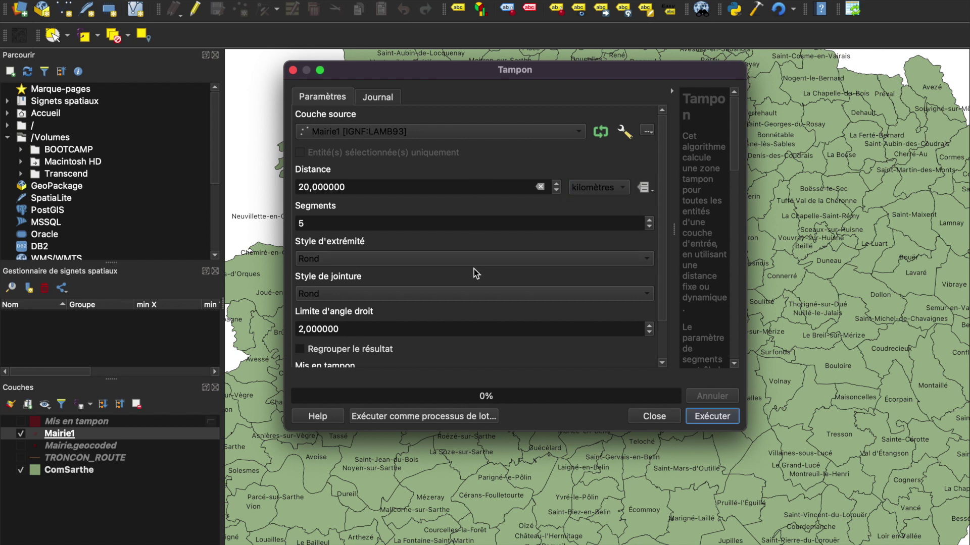
left_click(479, 295)
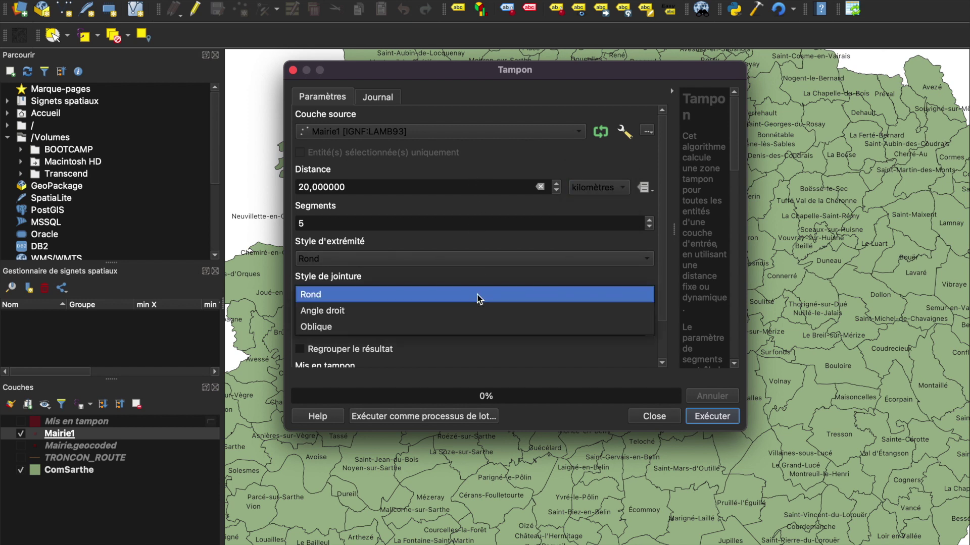
left_click(479, 298)
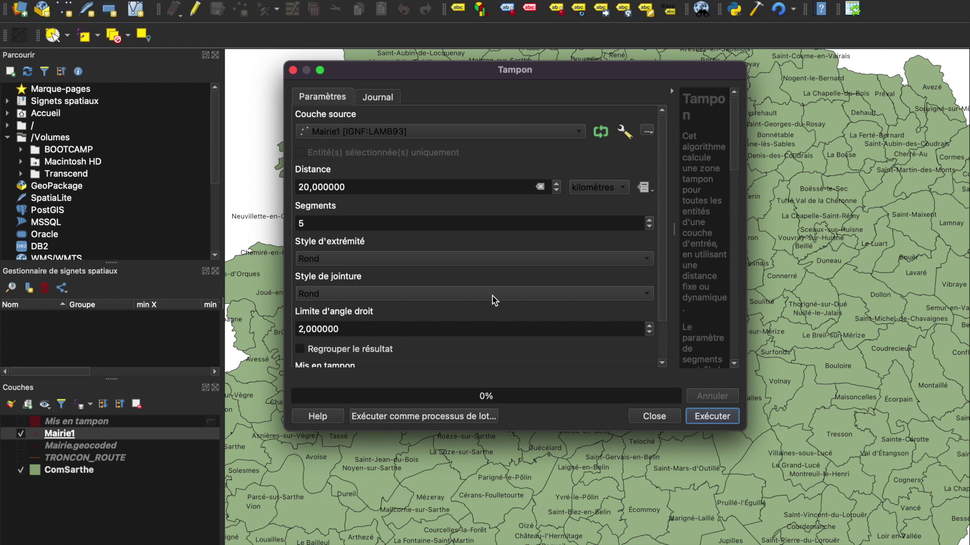
left_click(692, 416)
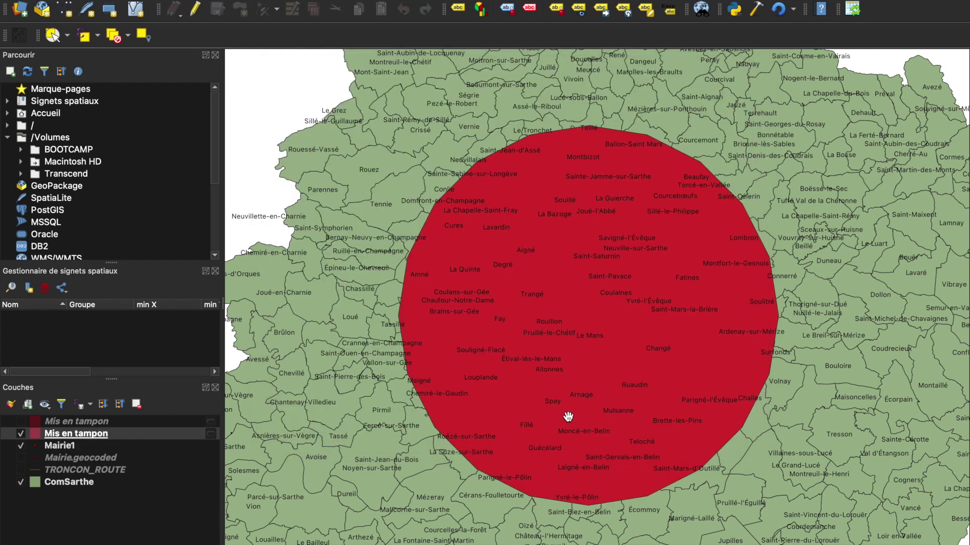
- Remove the newly created opaque Mis en tampon layer from the project
left_click(97, 421)
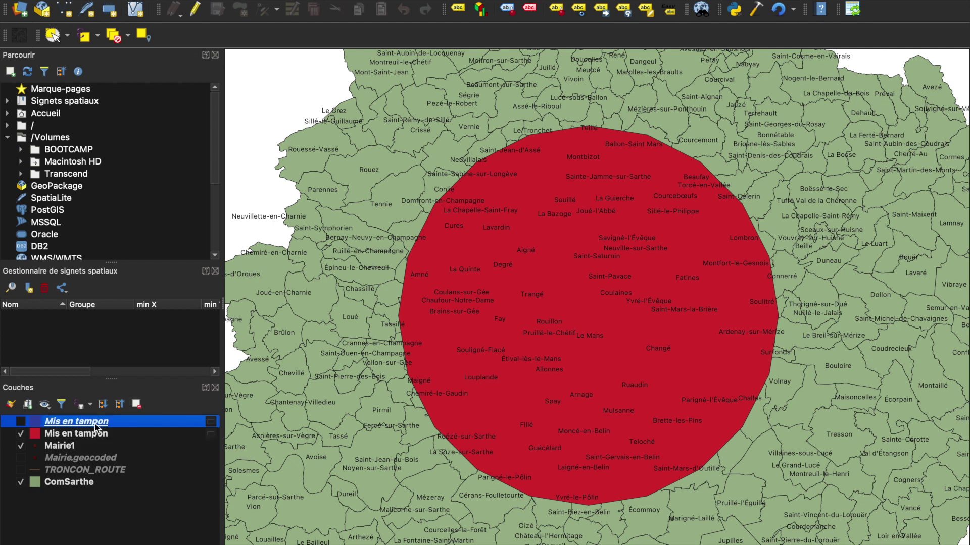
left_click(90, 432)
left_click(136, 404)
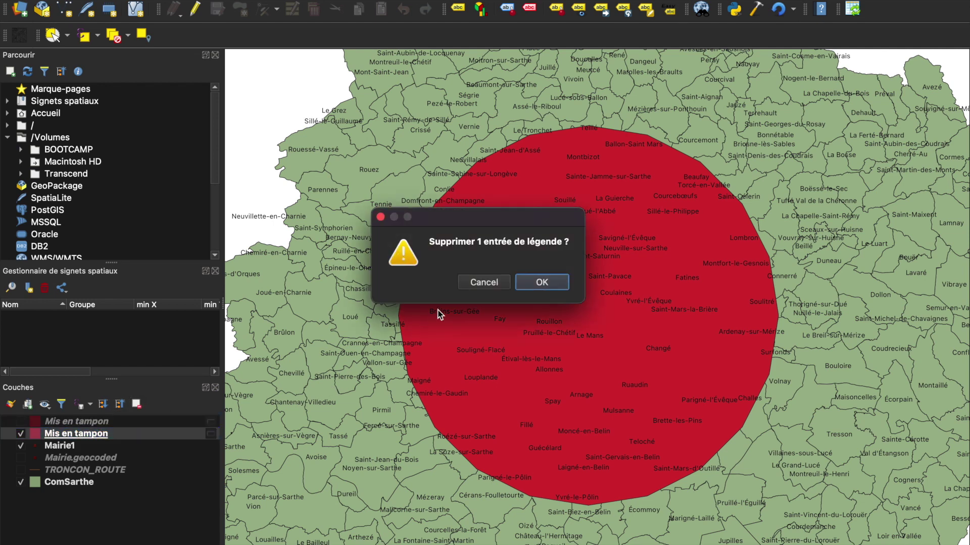
left_click(528, 286)
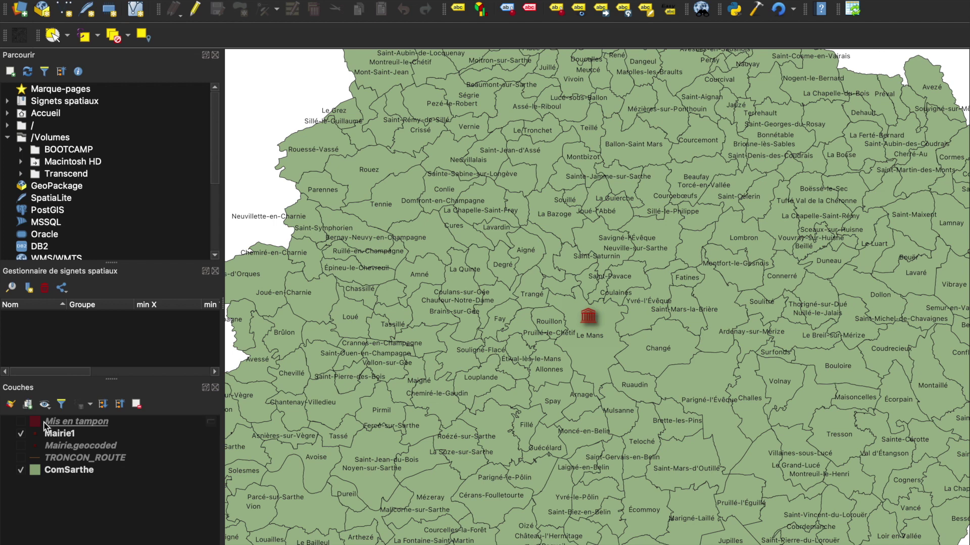
- Show the remaining Mis en tampon layer on the map and inspect its symbology in the layer properties
left_click(20, 421)
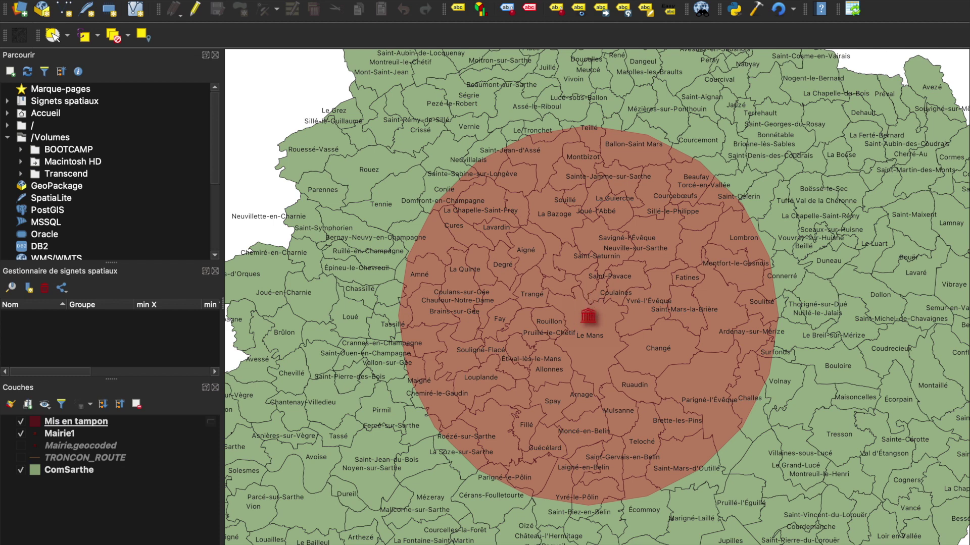
left_click(37, 423)
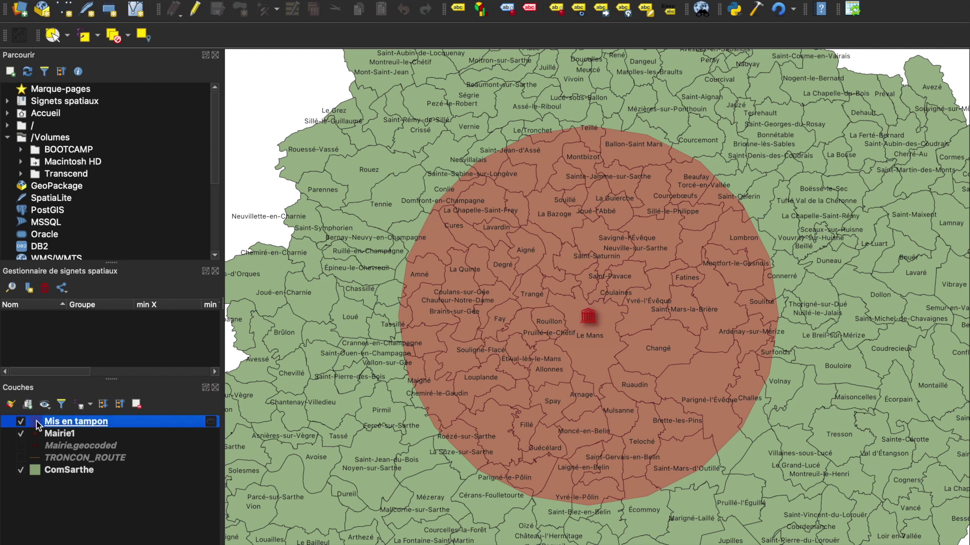
double_click(37, 421)
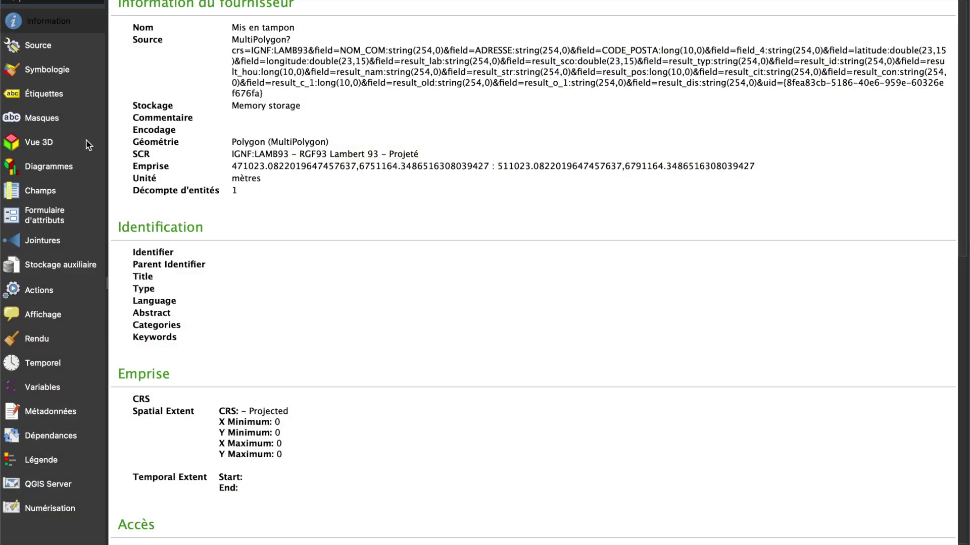
left_click(83, 77)
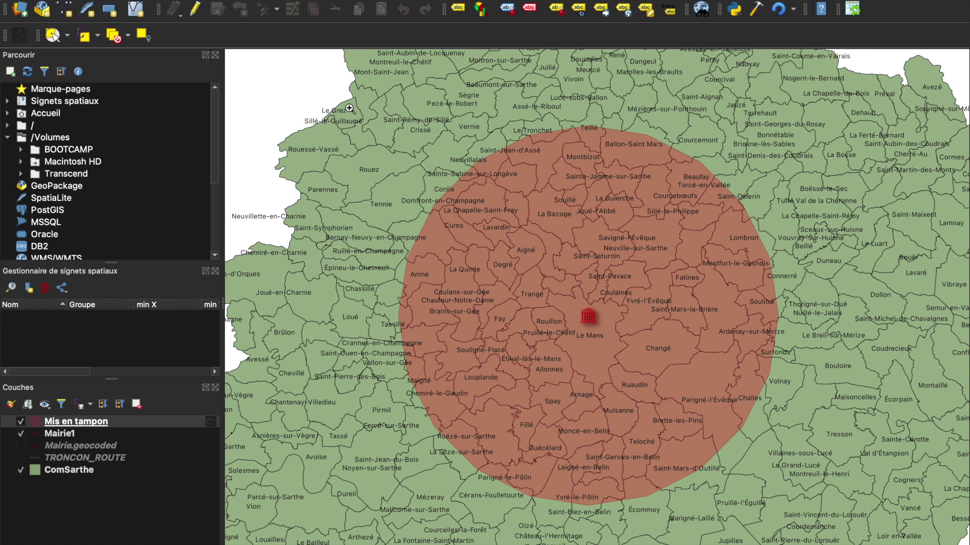
- Select the ComSarthe communes by radius, centred on the town hall symbol and reaching the buffer's edge, about 19,846 m
left_click_drag(350, 108, 831, 522)
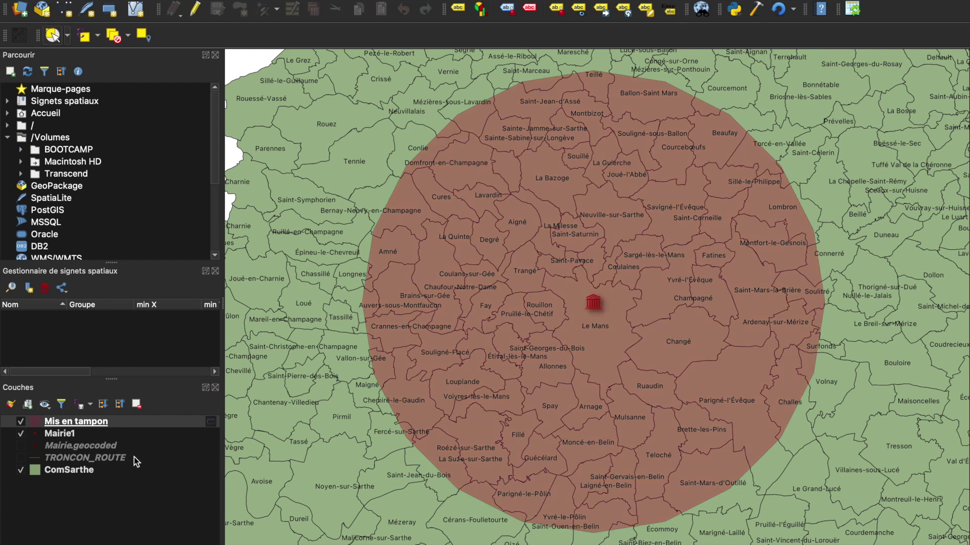
left_click(107, 469)
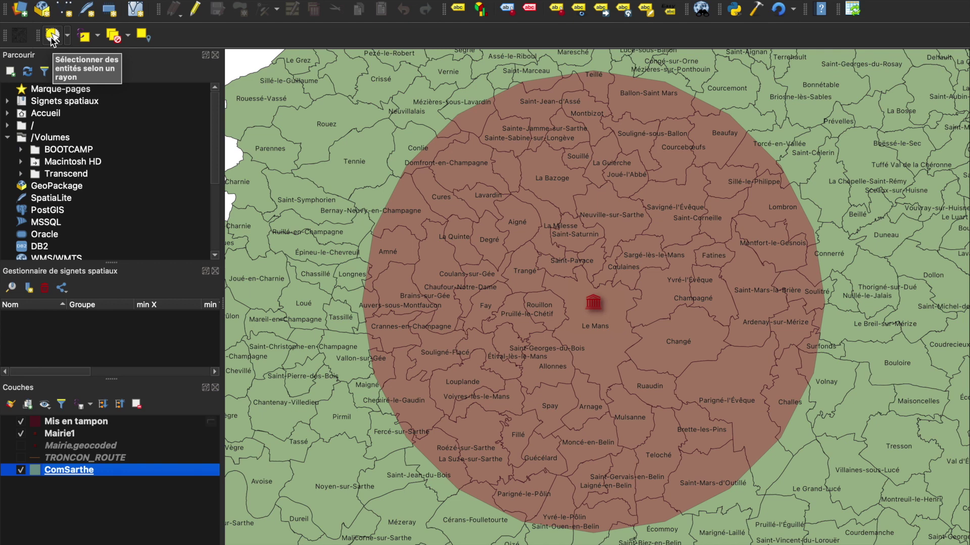
left_click(52, 37)
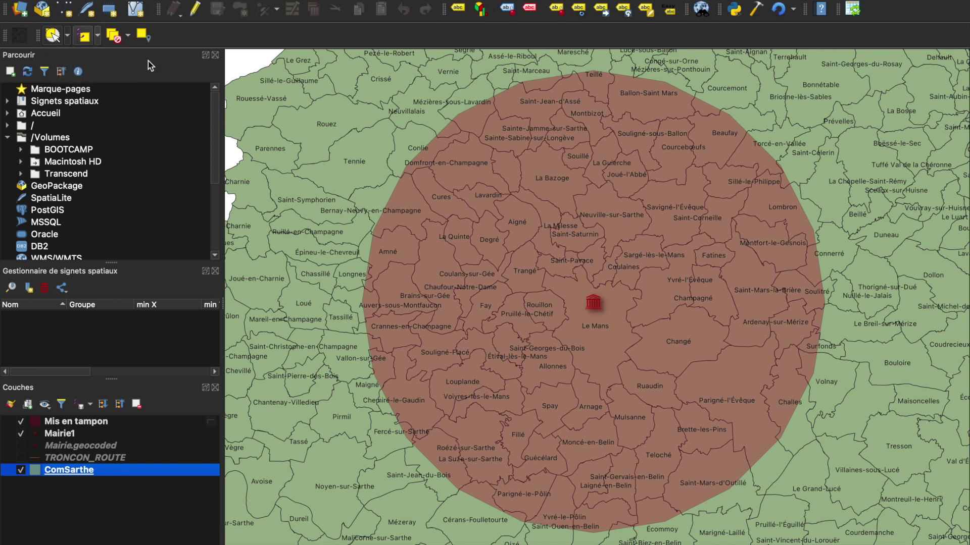
left_click(595, 304)
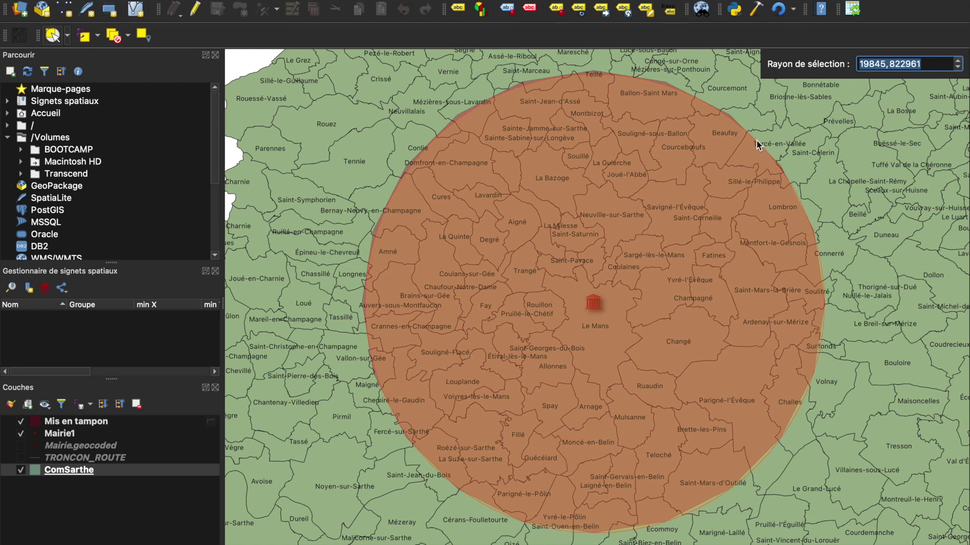
left_click(757, 145)
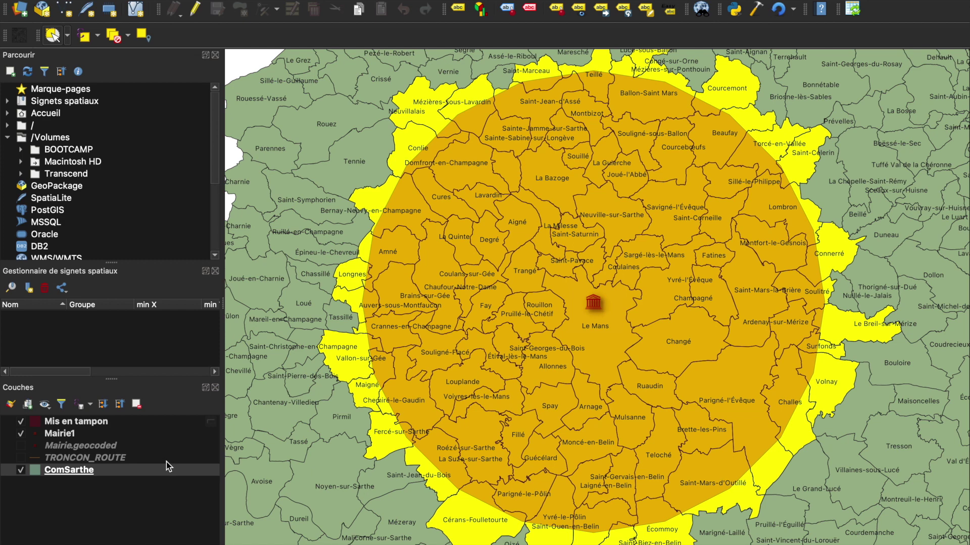
- Export only the selected ComSarthe communes as an ESRI Shapefile named Com_20km in the Bureau folder, in RGF93 Lambert 93
right_click(163, 475)
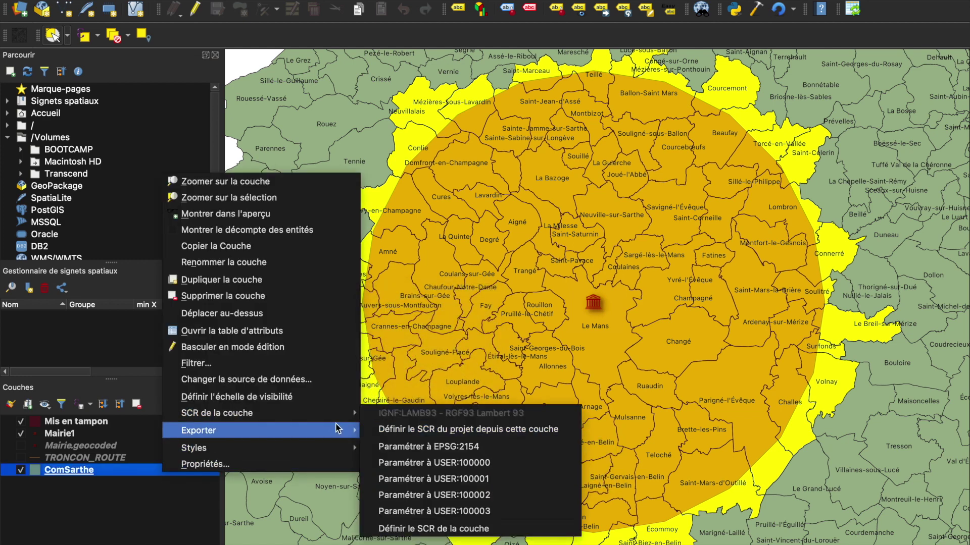
mouse_move(357, 433)
left_click(390, 447)
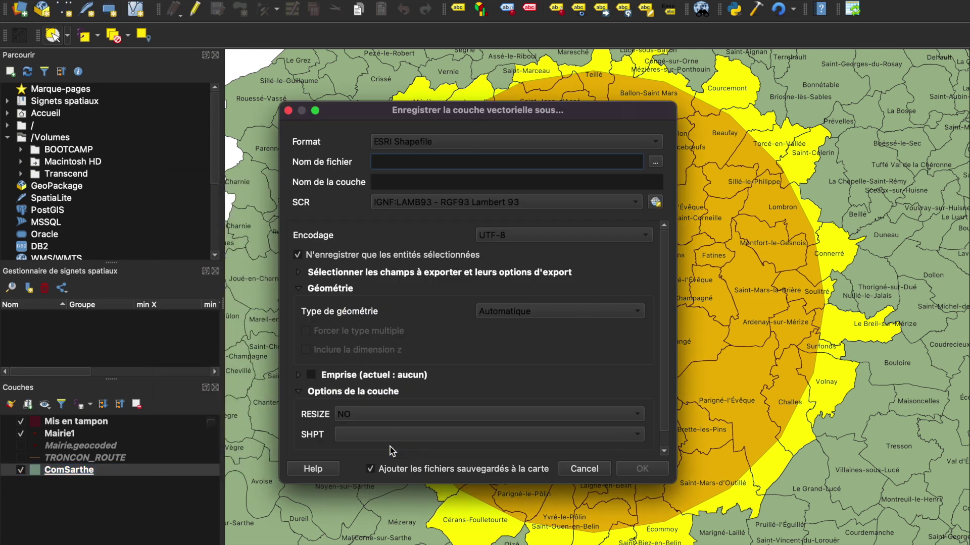
left_click(655, 158)
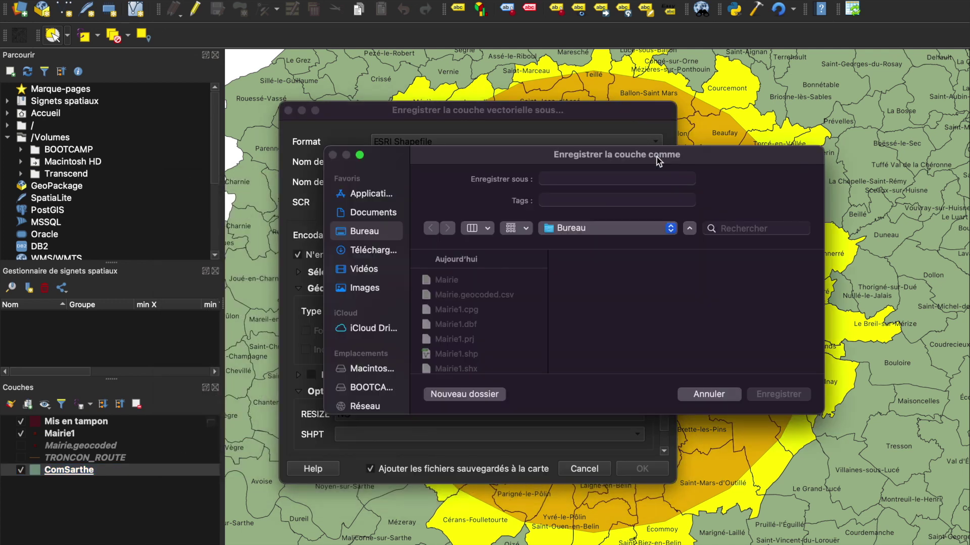
left_click(596, 180)
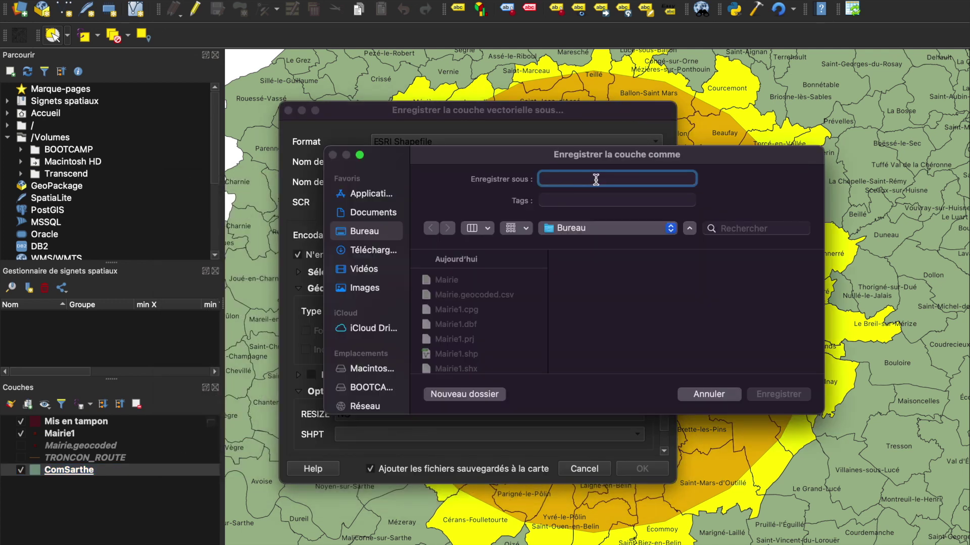
type("Com")
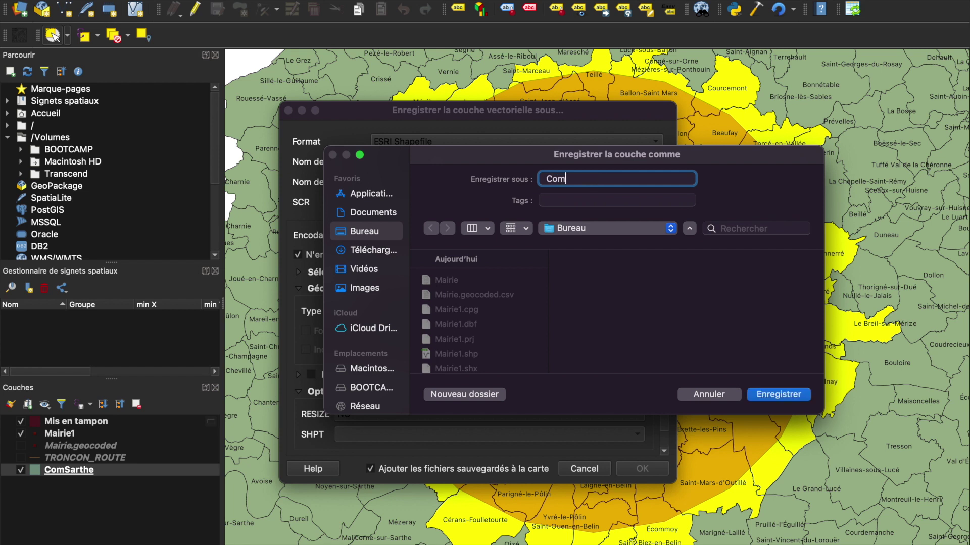
type("_20km")
left_click(763, 397)
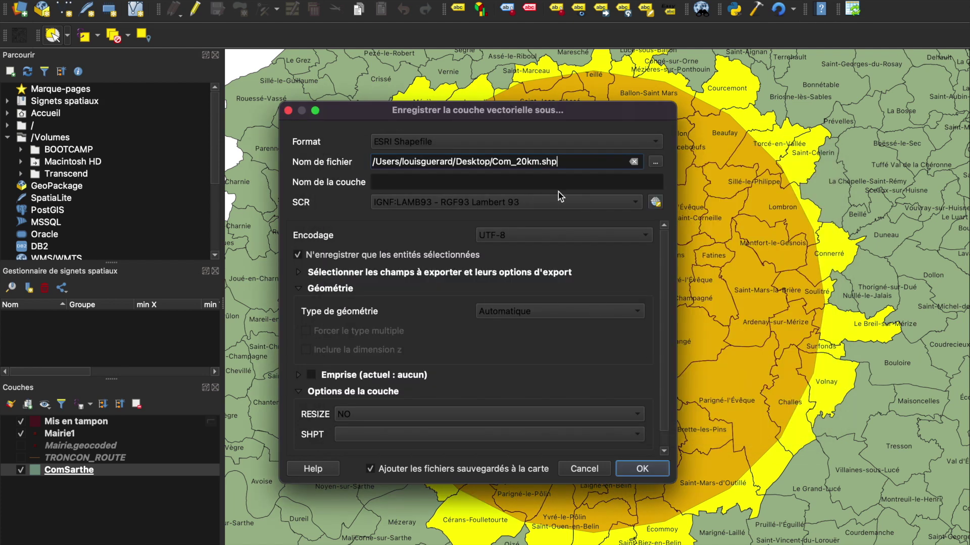
left_click(652, 470)
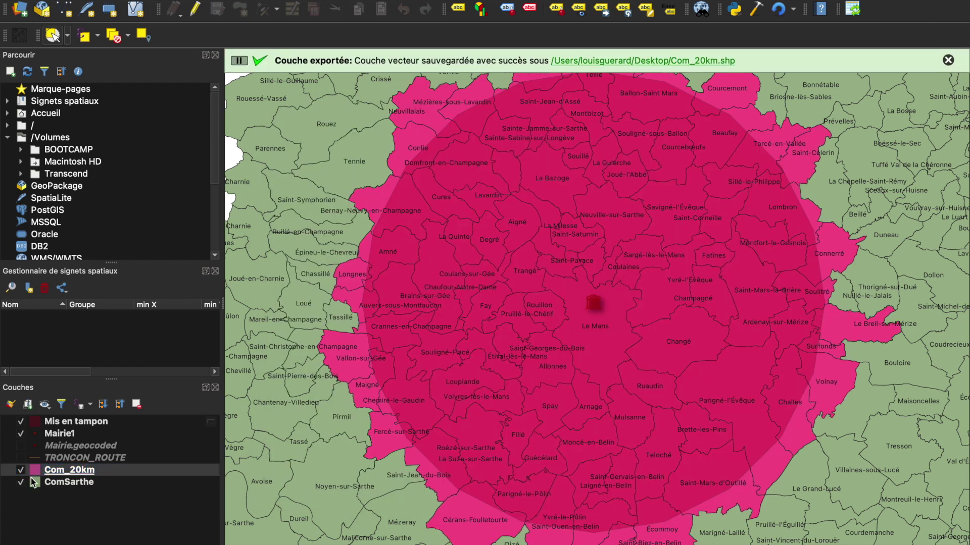
- Hide the Mis en tampon layer and give Com_20km a brown-orange fill, #a86c1e, at 86.6% opacity
left_click(22, 422)
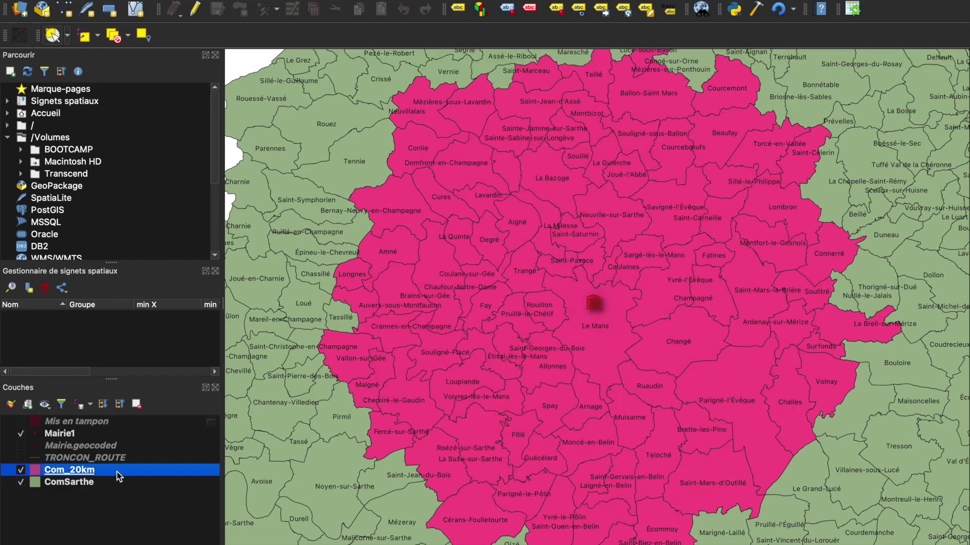
double_click(116, 471)
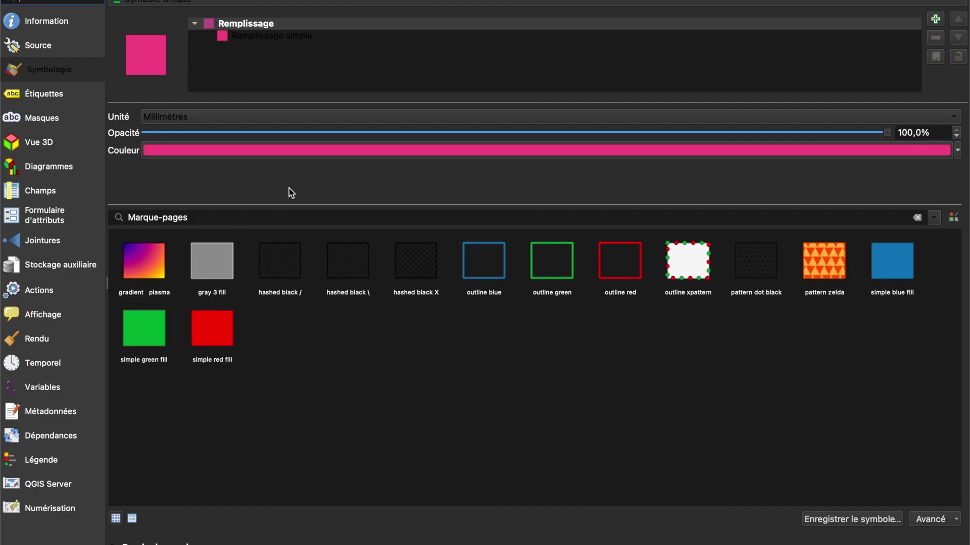
left_click(313, 151)
left_click_drag(414, 204, 414, 206)
left_click(369, 223)
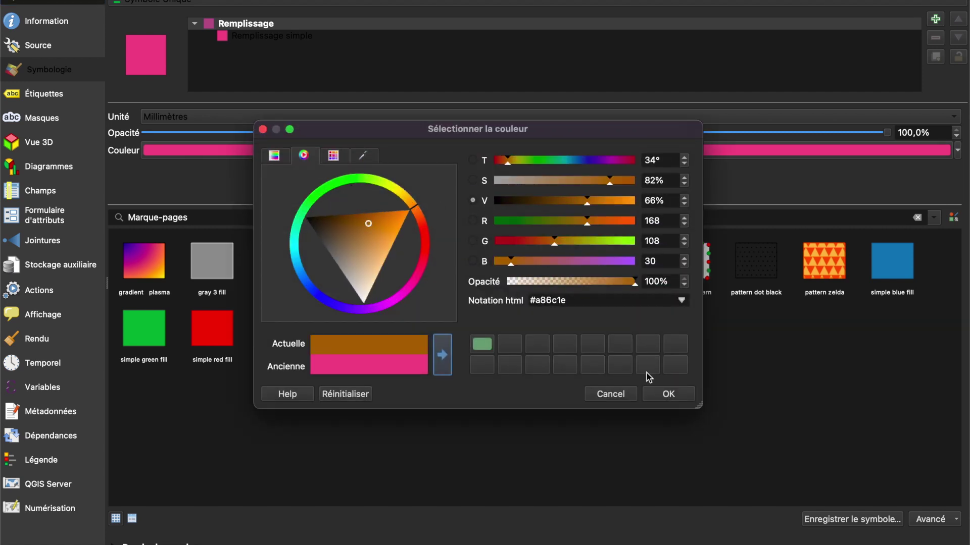
left_click(667, 395)
left_click(790, 132)
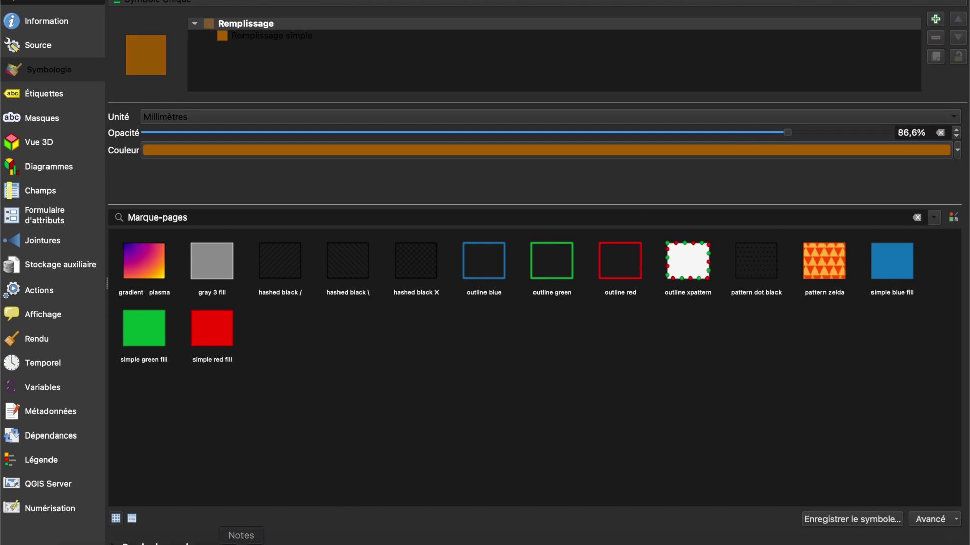
left_click(934, 543)
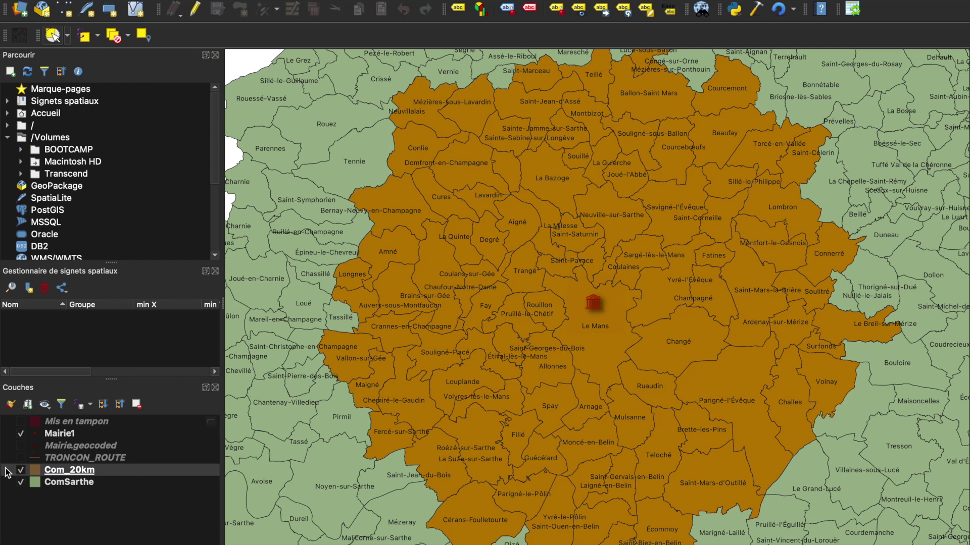
- Hide ComSarthe temporarily to view the exported Com_20km communes on their own, and restore its display
left_click(20, 482)
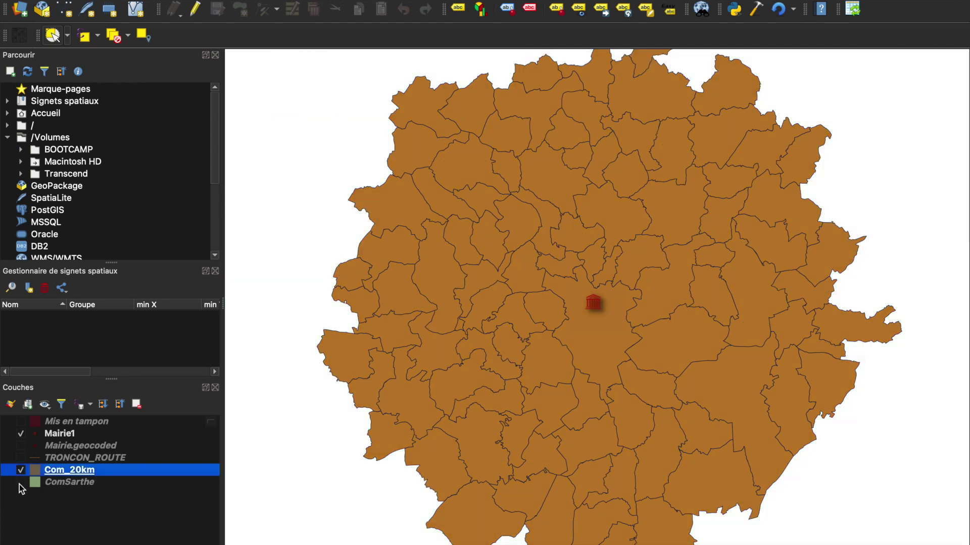
left_click(304, 385)
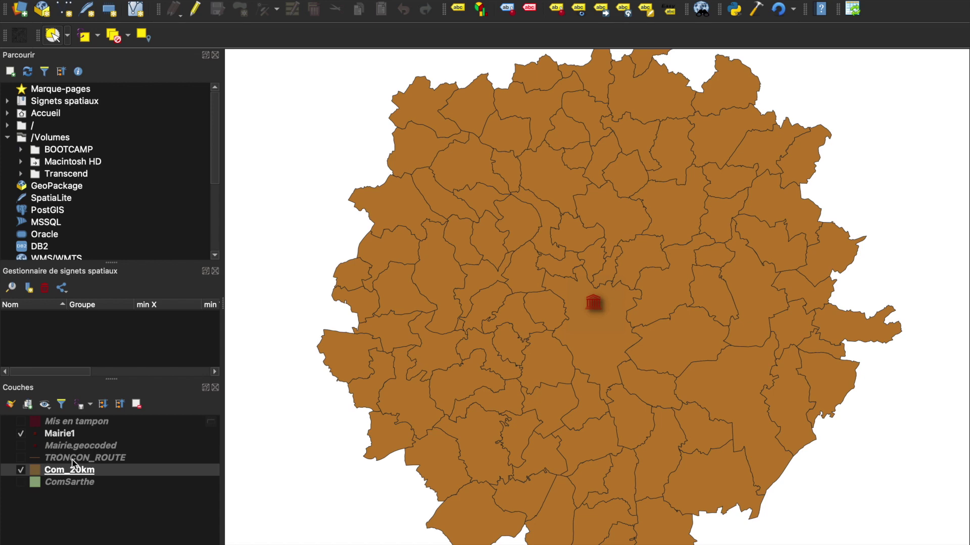
left_click(23, 484)
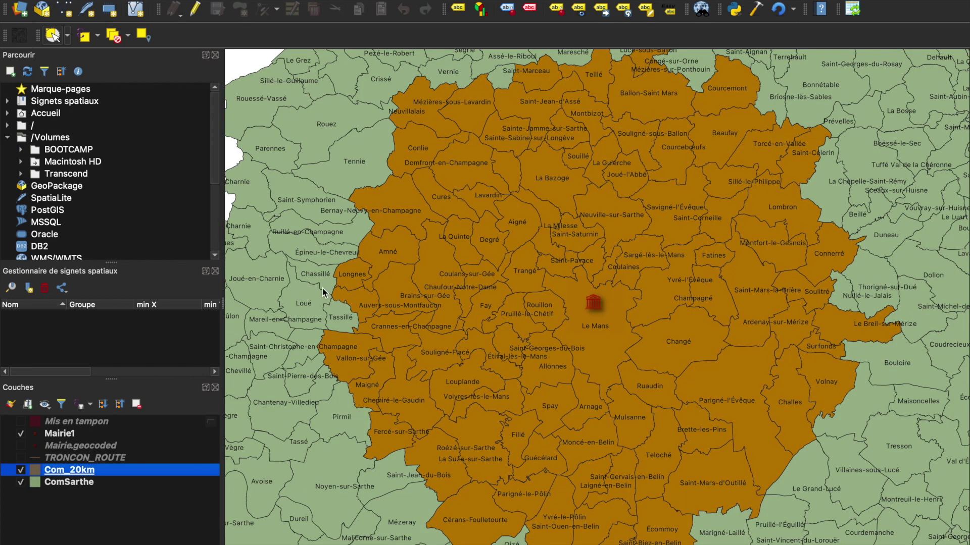
- Show the TRONCON_ROUTE road layer on the map across the Com_20km communes
left_click_drag(349, 168, 325, 162)
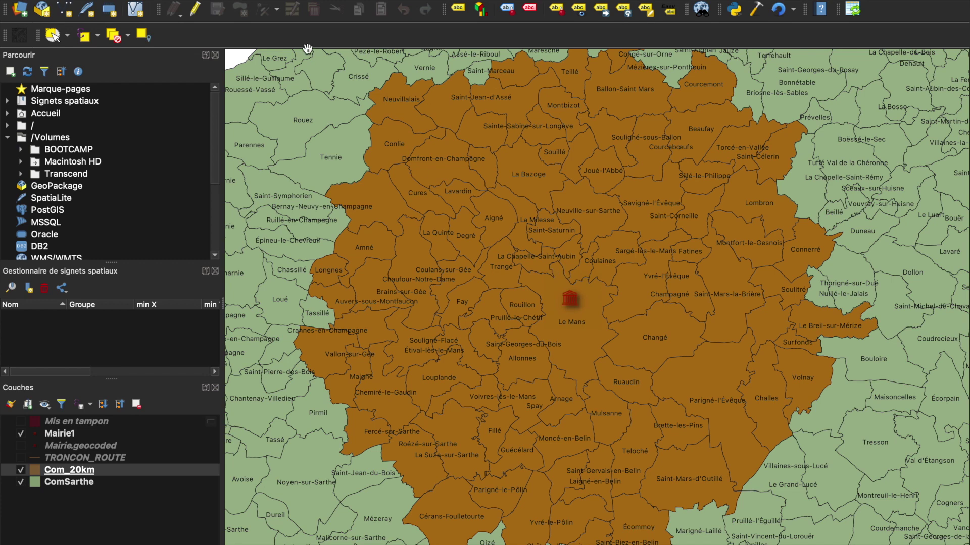
left_click_drag(553, 282, 589, 316)
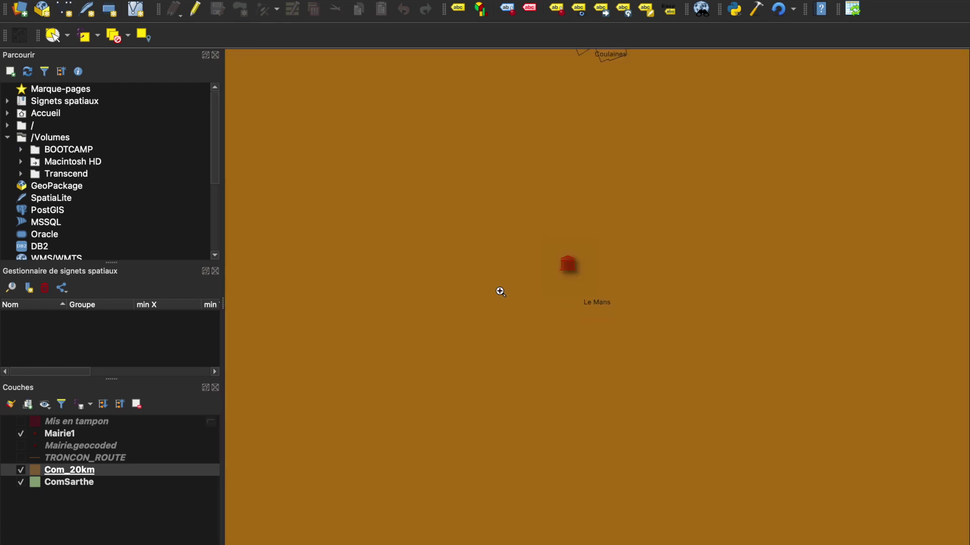
left_click_drag(615, 227, 519, 345)
left_click_drag(640, 241, 572, 321)
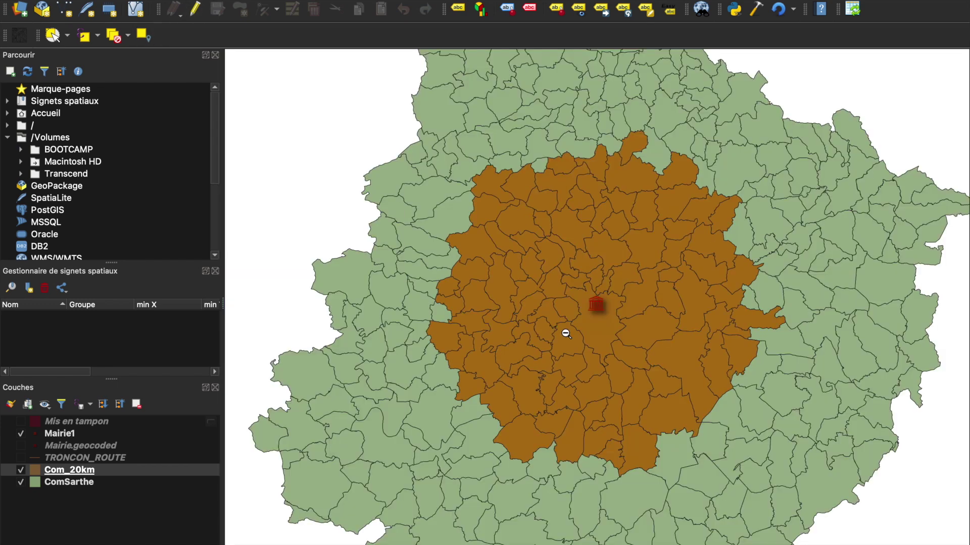
left_click(21, 458)
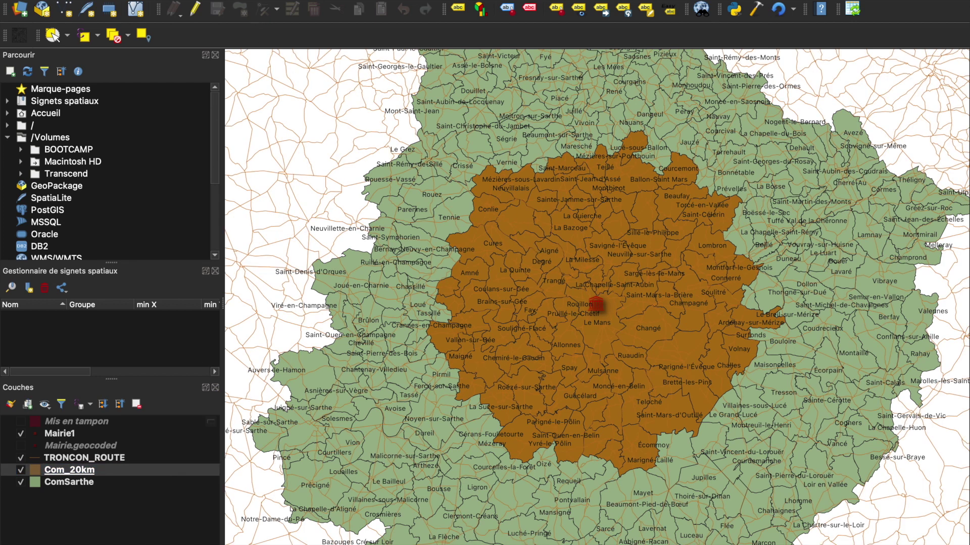
left_click_drag(433, 121, 771, 444)
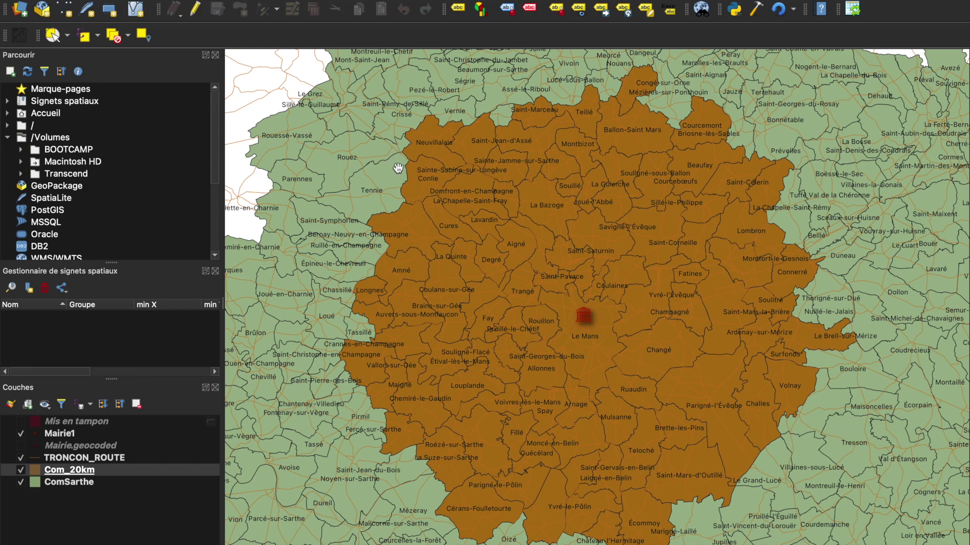
left_click_drag(447, 207, 433, 200)
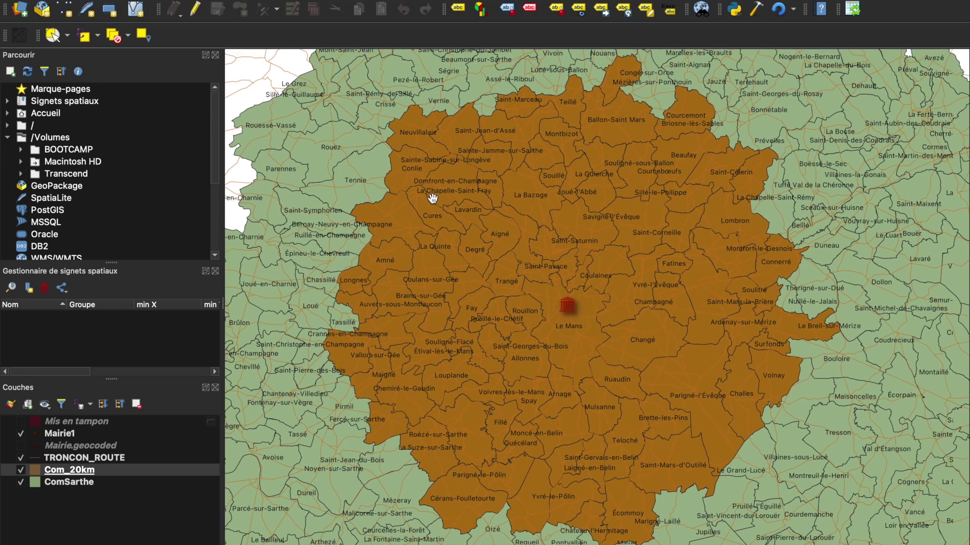